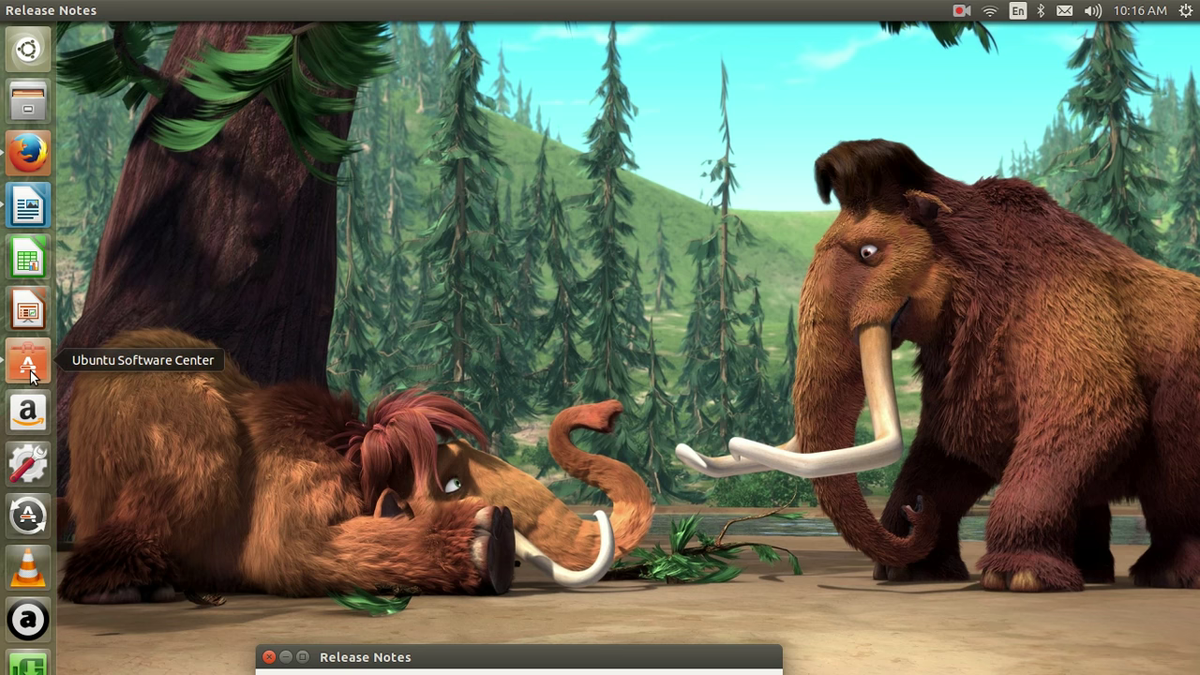
Bring up the Writer tutorial note and highlight its greeting, desktop-recording and Ubuntu 14.04 lines.
click(28, 207)
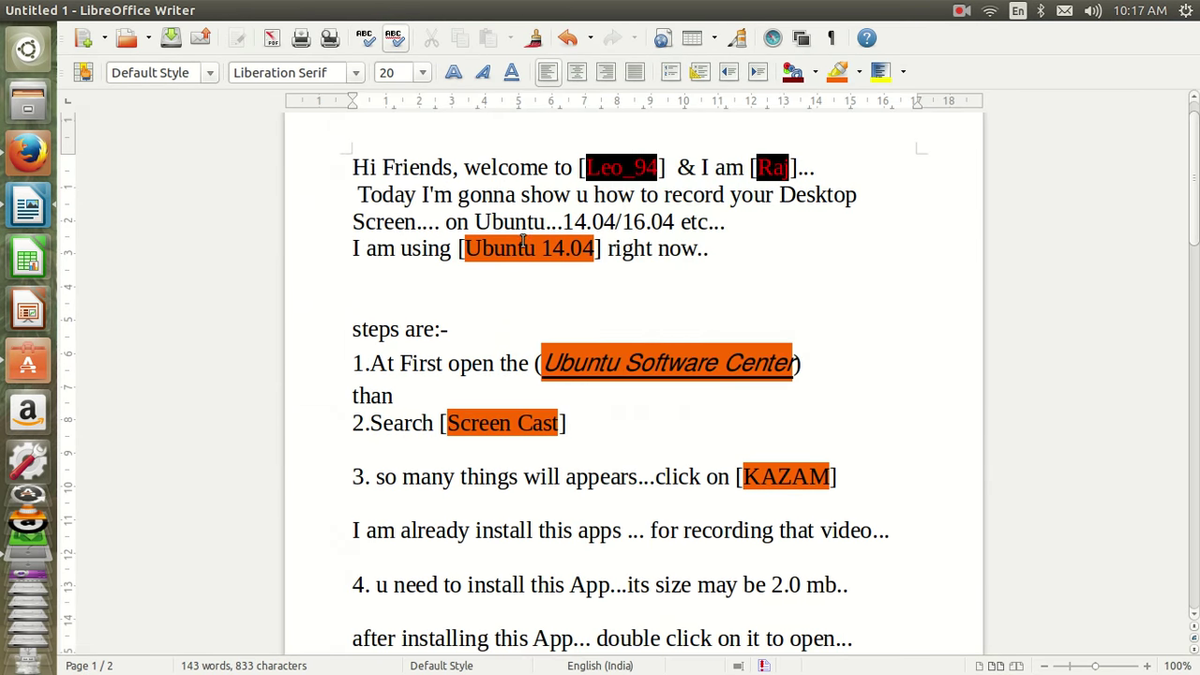
scroll(403, 199, up, 1)
drag(345, 209, 819, 223)
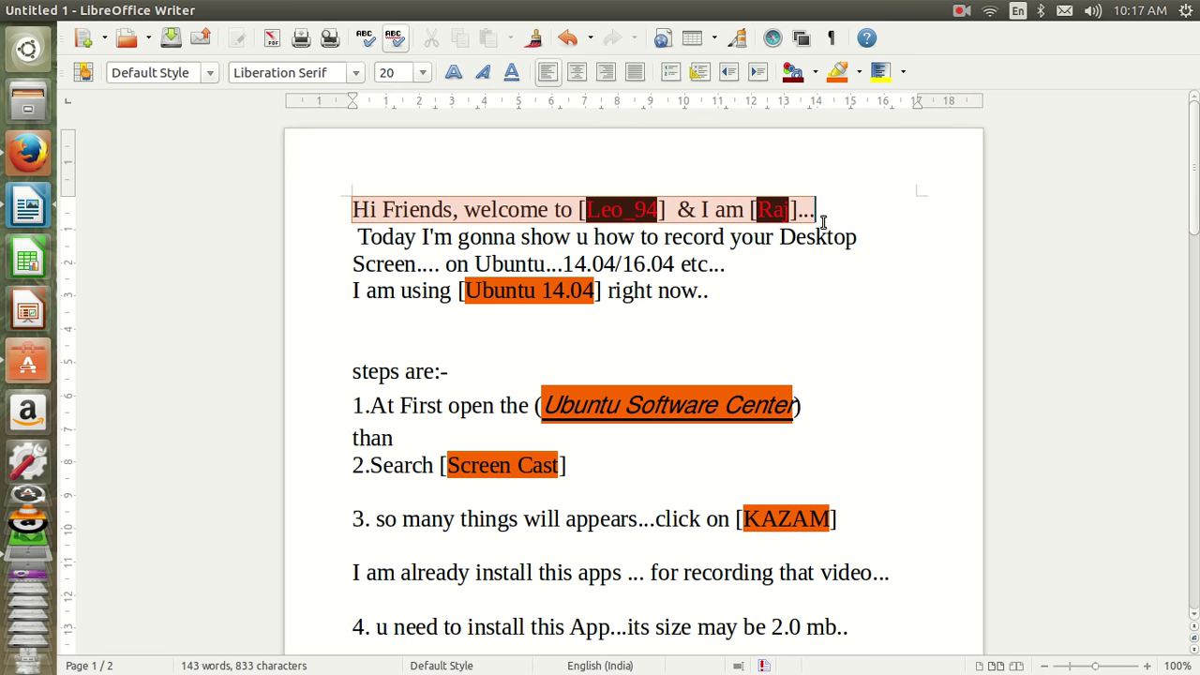
mouse_move(349, 239)
mouse_down()
mouse_move(818, 246)
mouse_move(378, 266)
mouse_move(734, 264)
mouse_up()
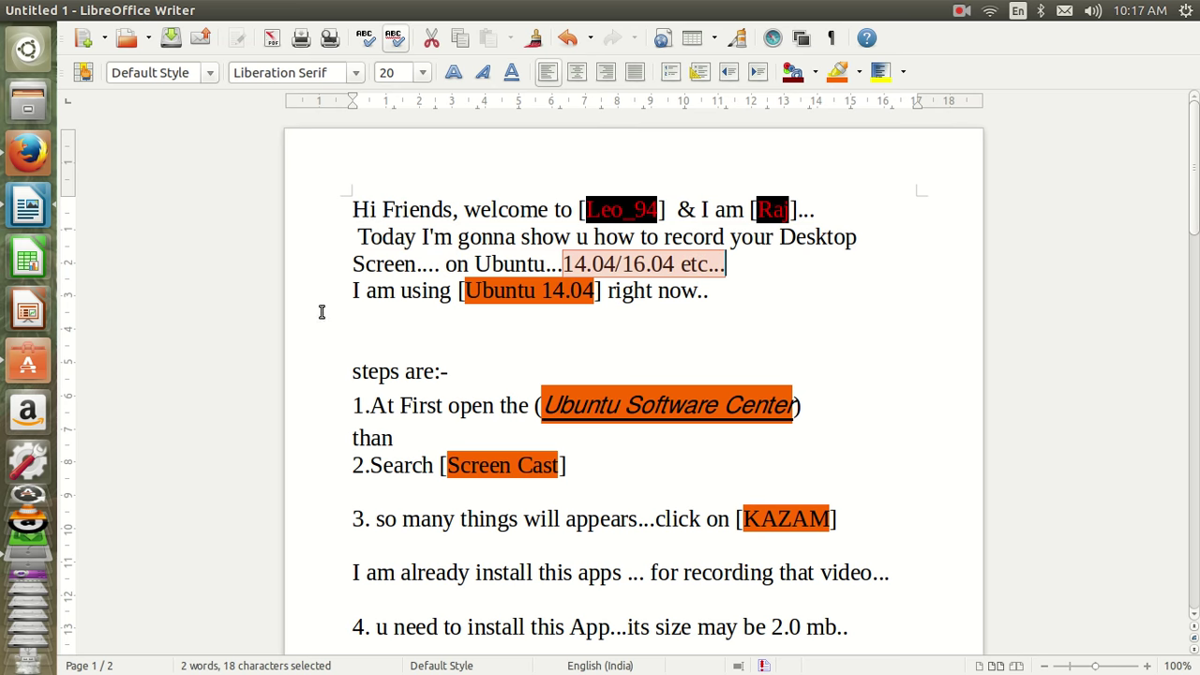
drag(345, 296, 712, 291)
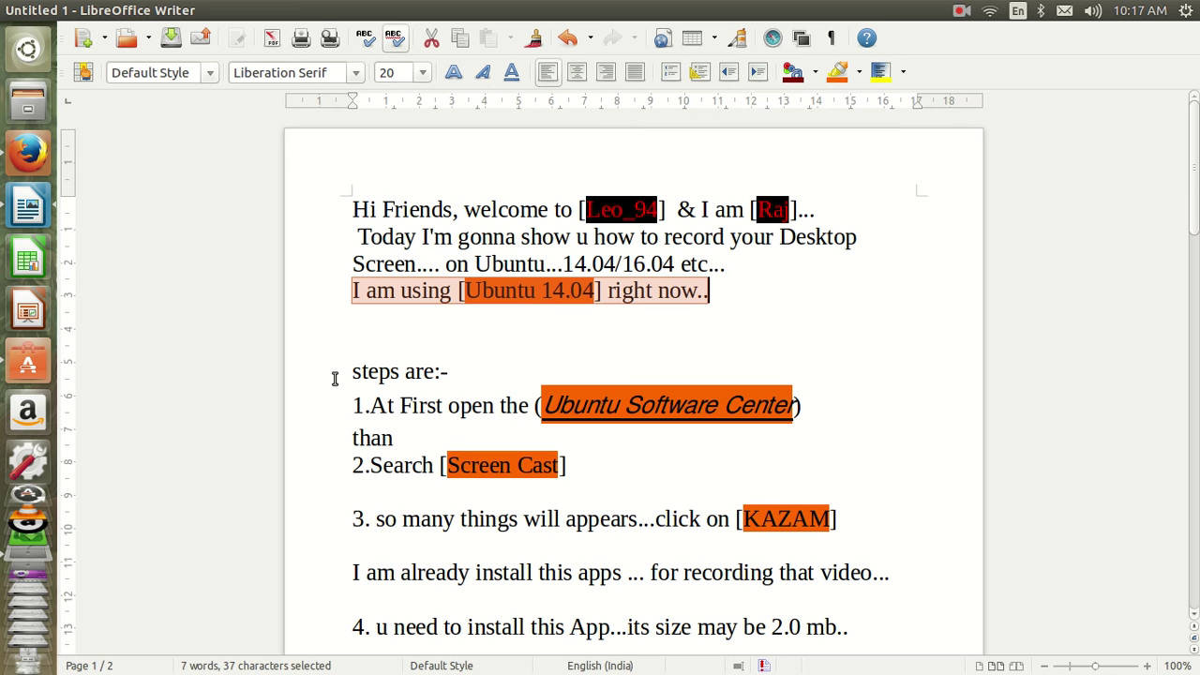
Highlight the 'steps are:-' heading, step 1 on Ubuntu Software Center and step 2 on searching Screen Cast.
drag(349, 372, 485, 370)
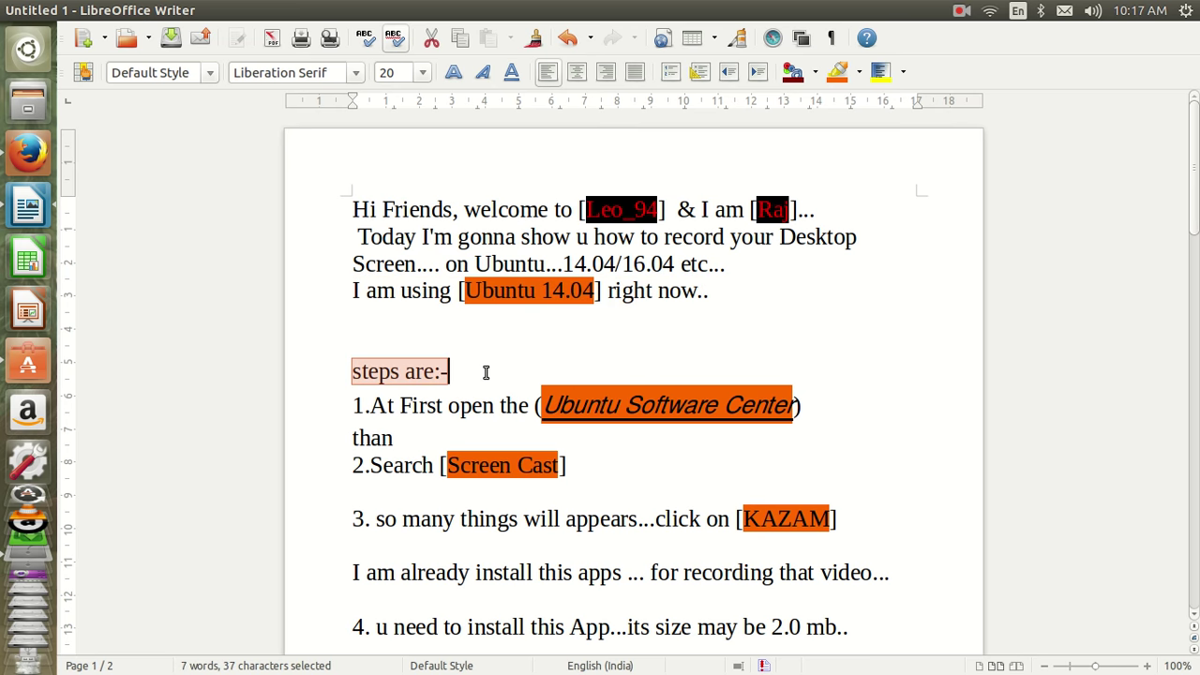
drag(349, 409, 798, 412)
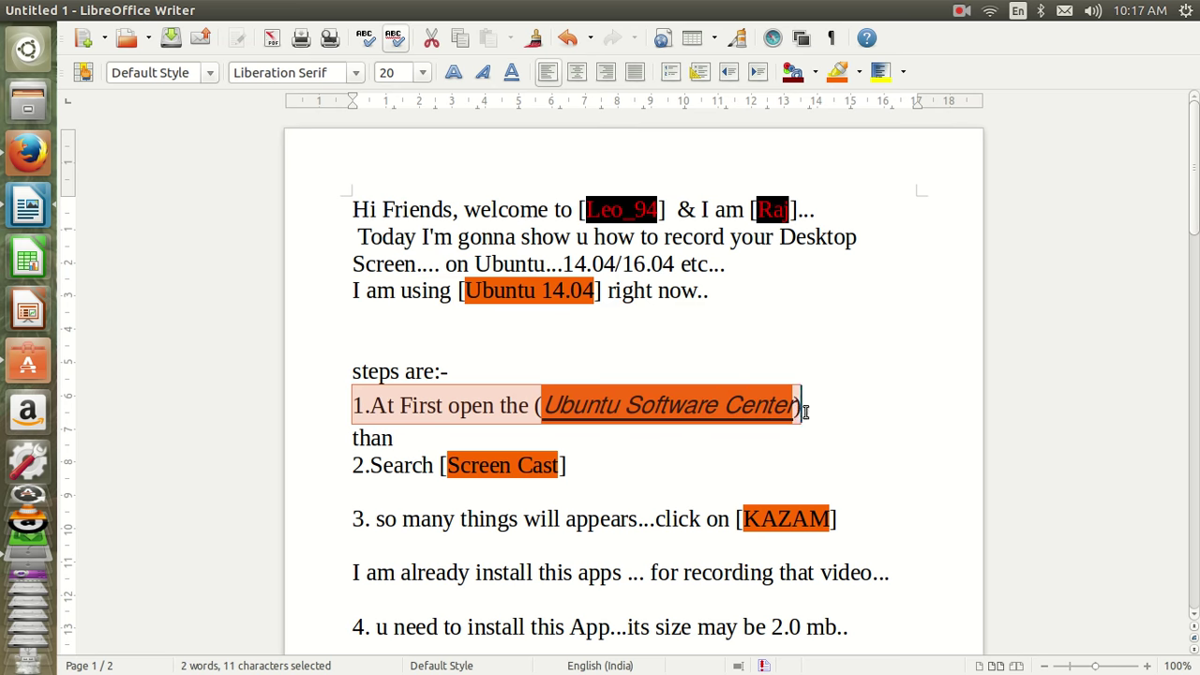
drag(345, 436, 413, 439)
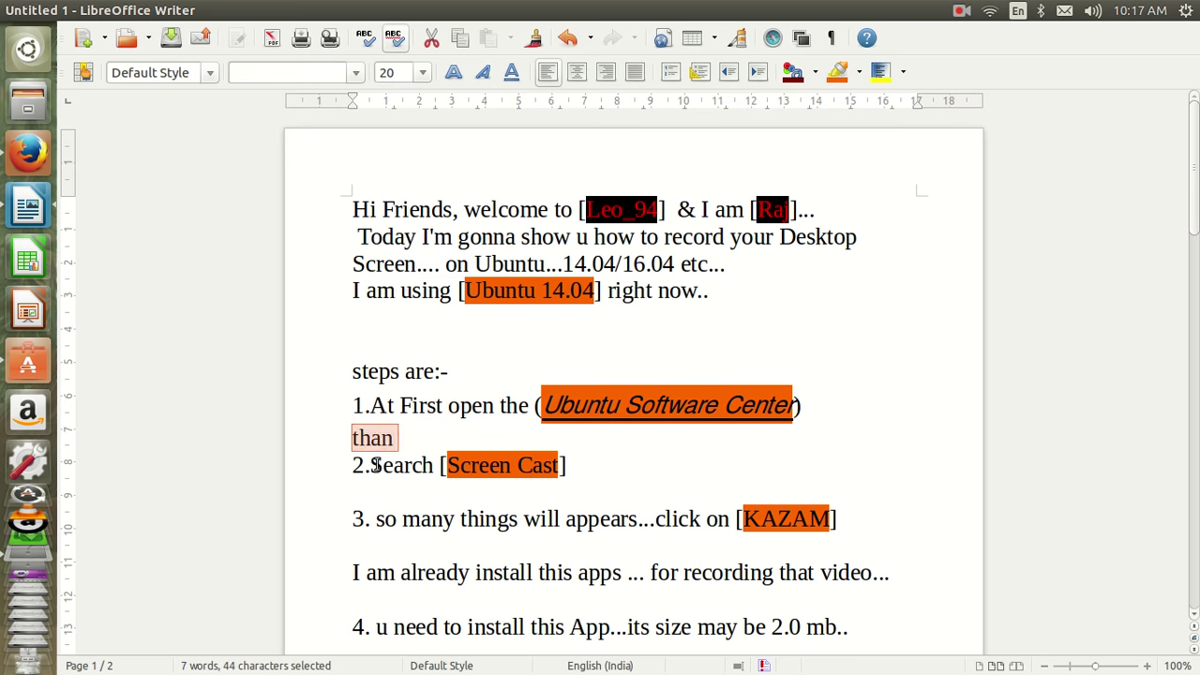
drag(347, 466, 647, 470)
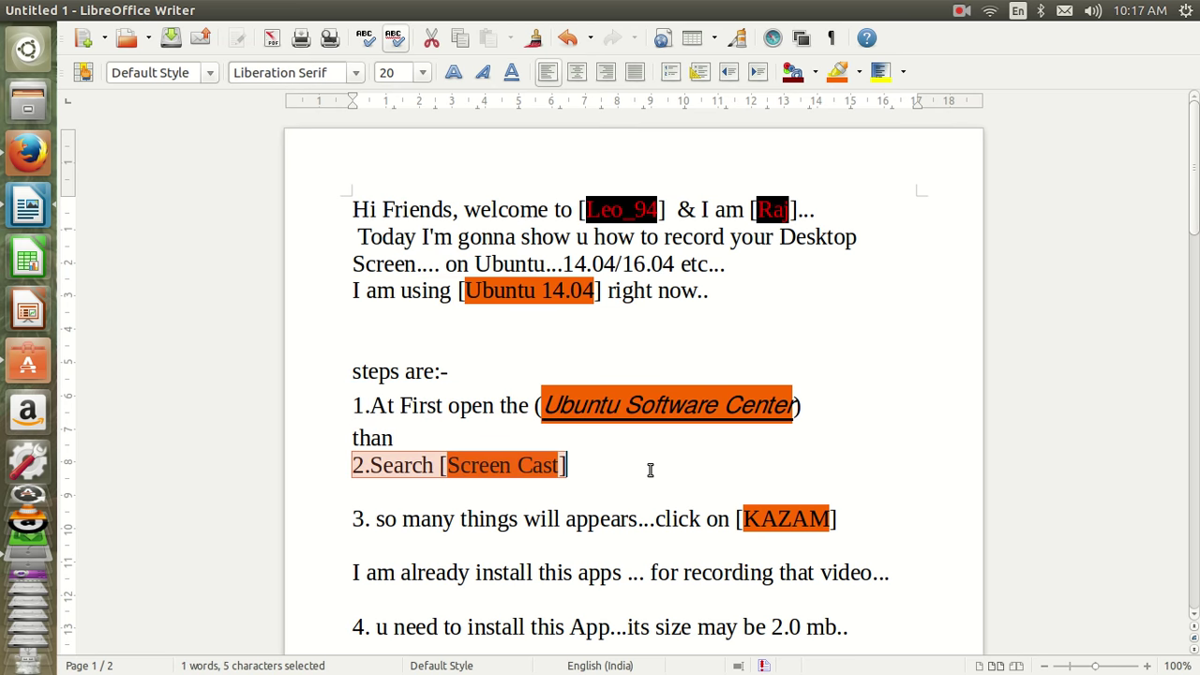
scroll(593, 482, down, 1)
scroll(581, 482, down, 1)
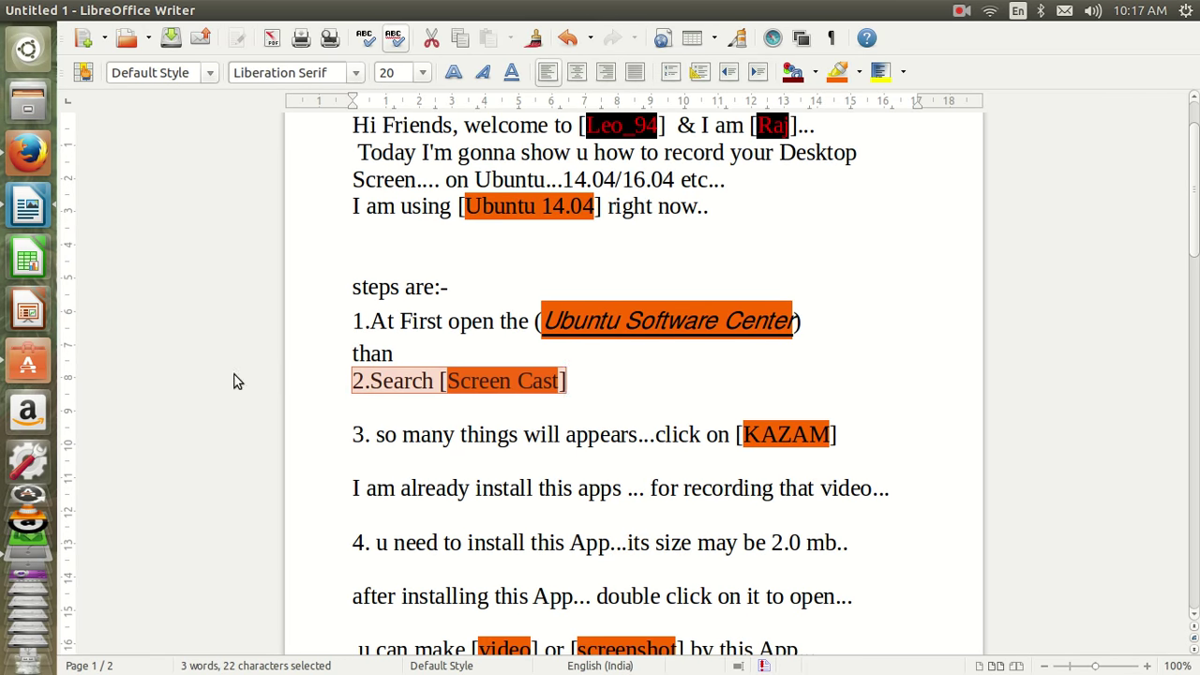
Search Ubuntu Software Center for 'Screencast' from the All Software page and expand the Kazam result.
click(28, 362)
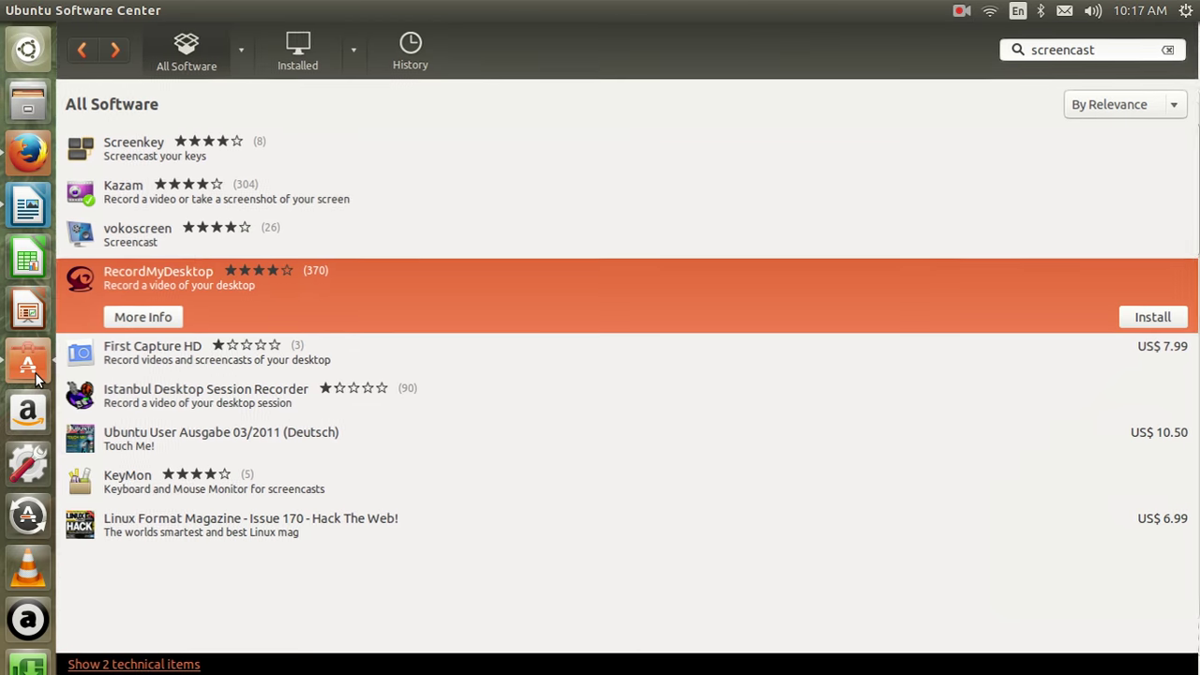
click(81, 51)
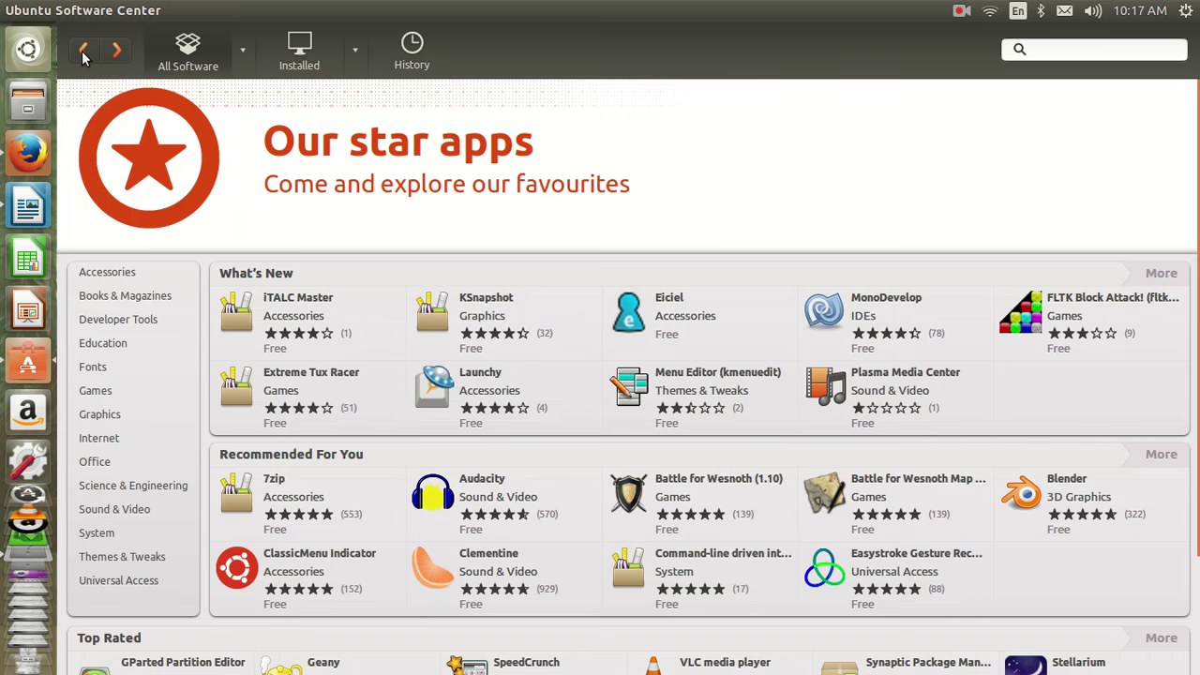
click(1037, 49)
text(S)
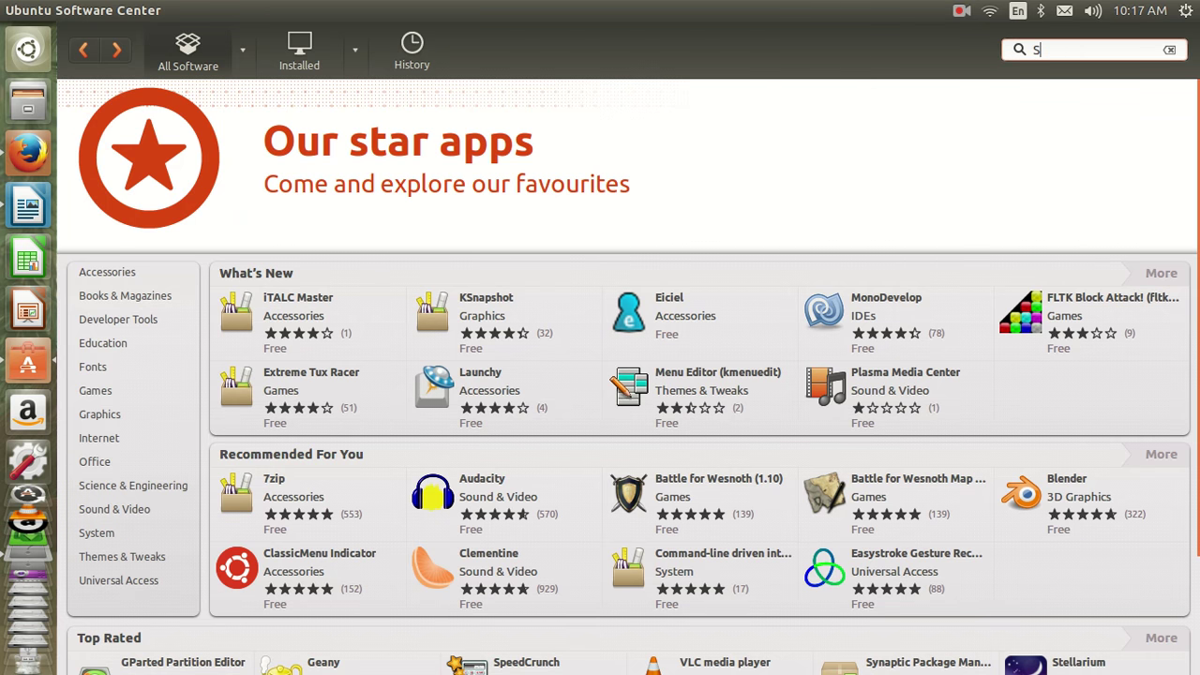
text(creencast)
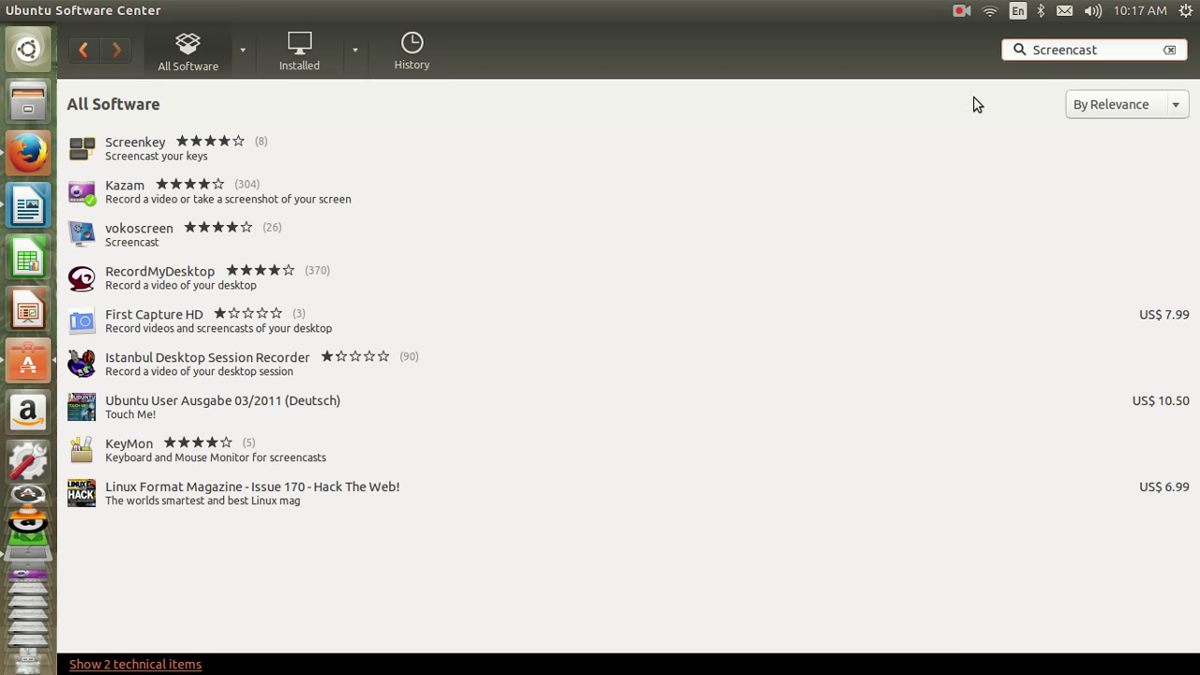
click(118, 192)
Open Kazam's details page and highlight its 763.3 kB download and 2.2 MB installed size.
click(136, 230)
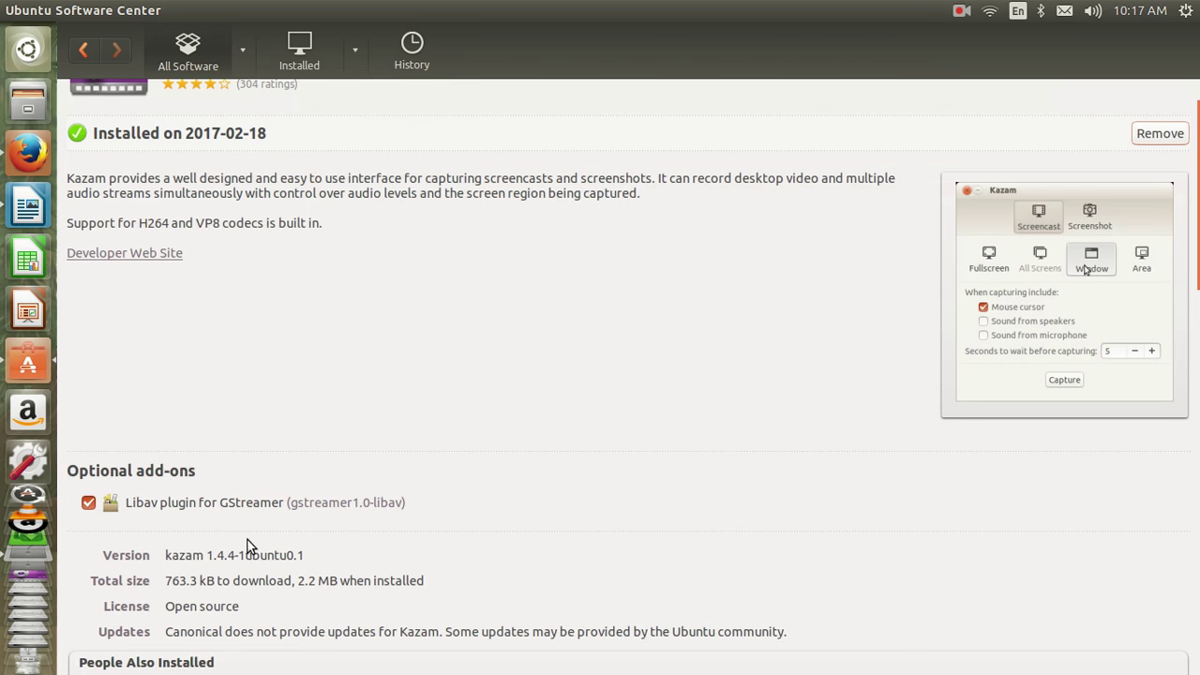
scroll(249, 546, down, 3)
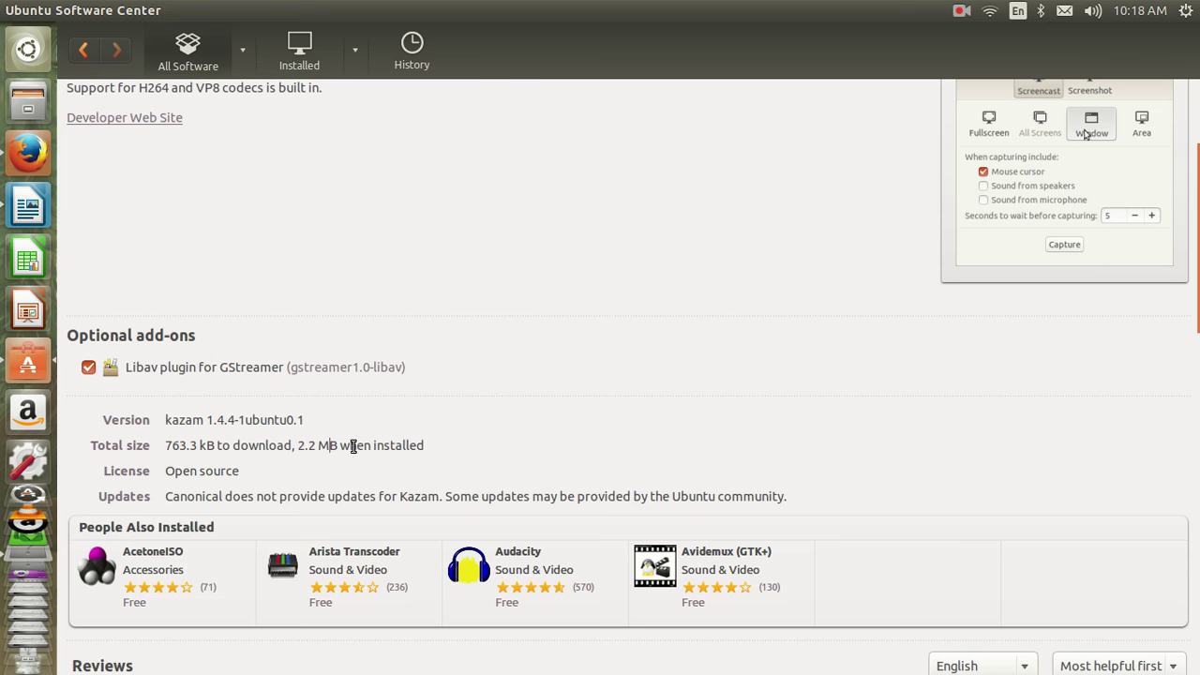
drag(422, 448, 166, 451)
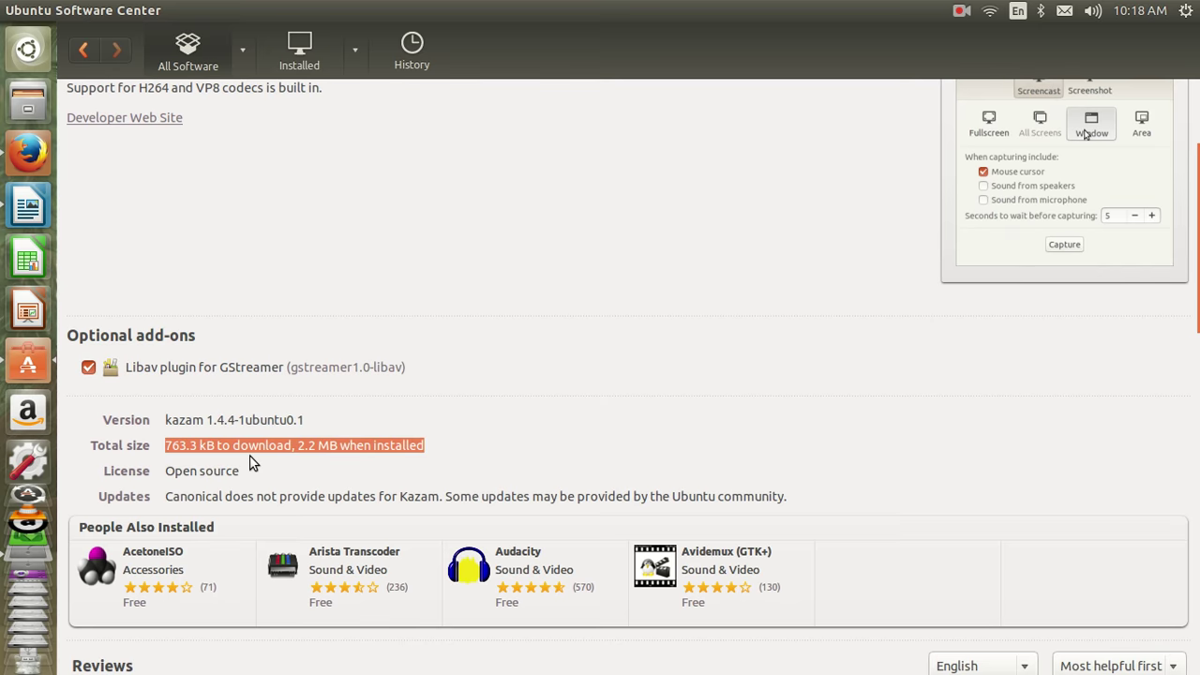
scroll(251, 461, up, 1)
scroll(393, 524, up, 1)
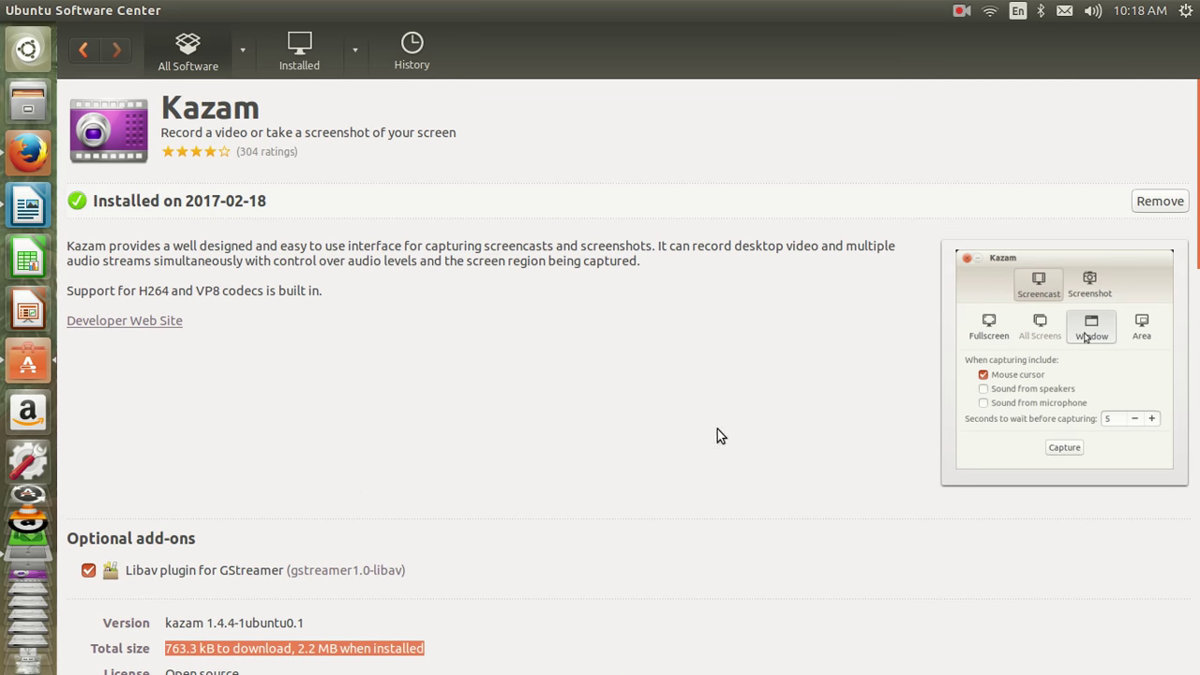
Enlarge and close Kazam's screenshot, then highlight the Kazam title and one-line description.
click(1013, 398)
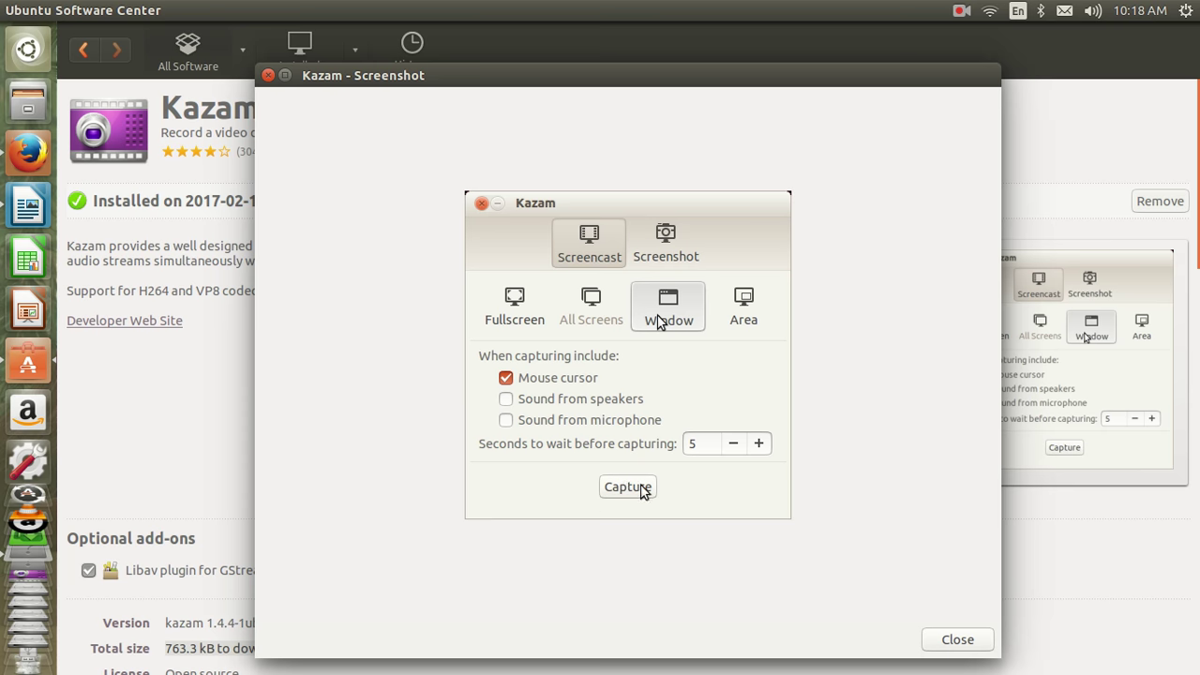
click(971, 648)
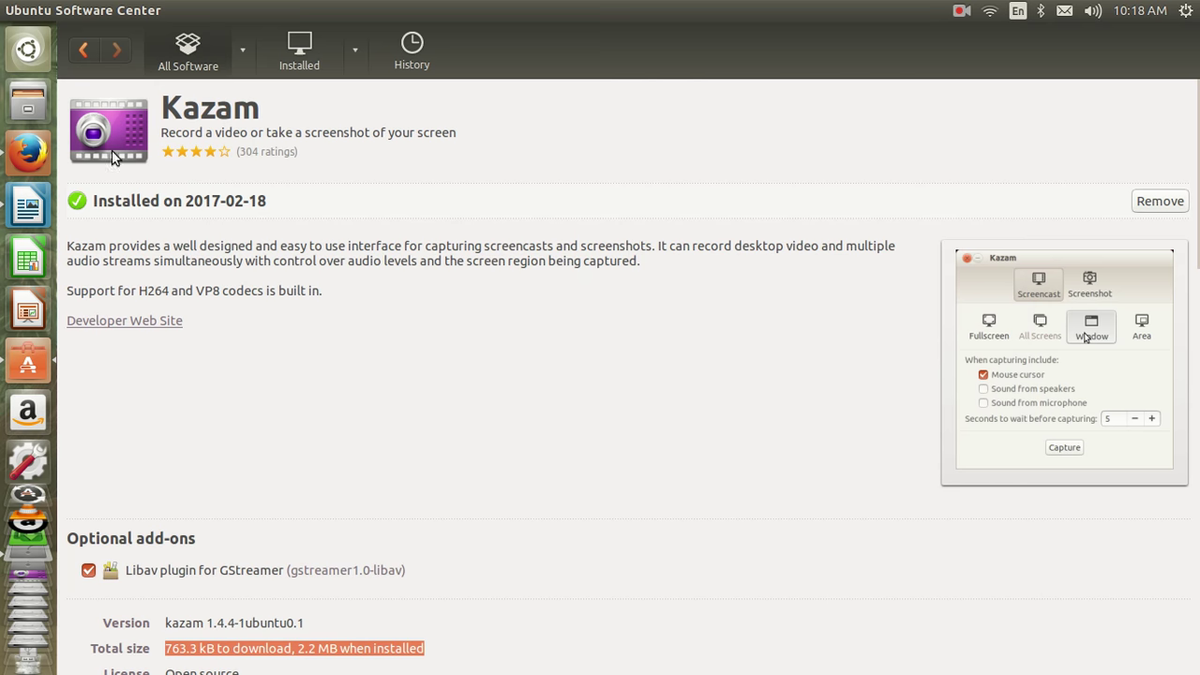
drag(279, 107, 160, 105)
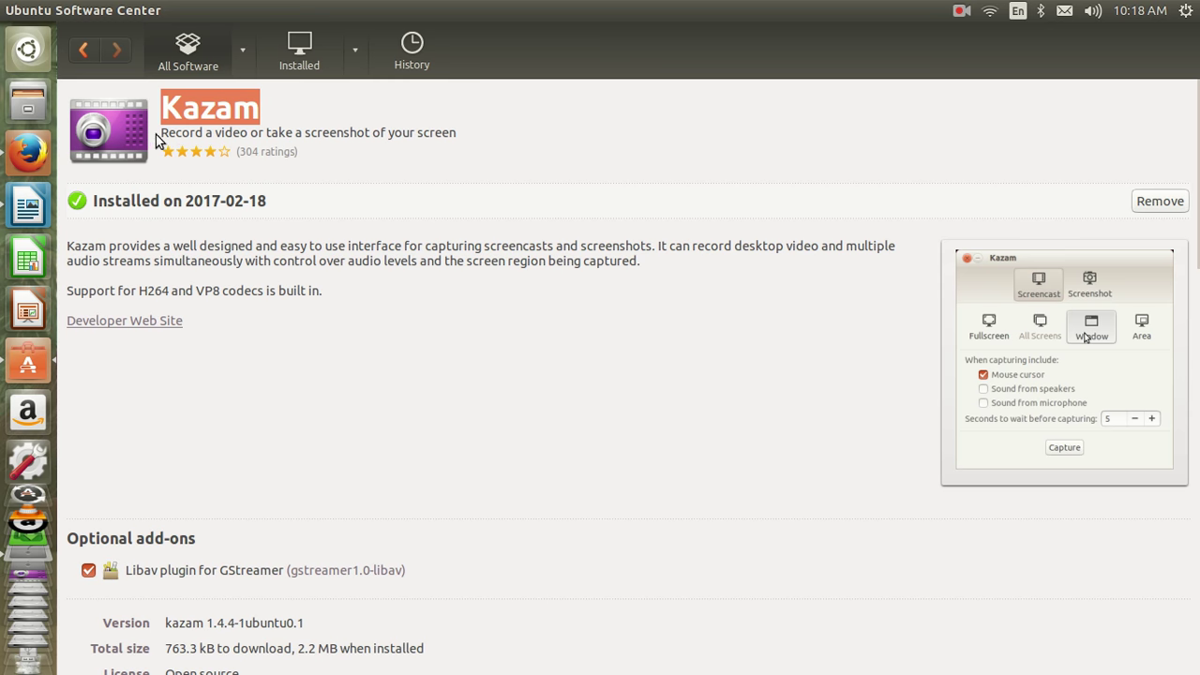
drag(163, 132, 454, 138)
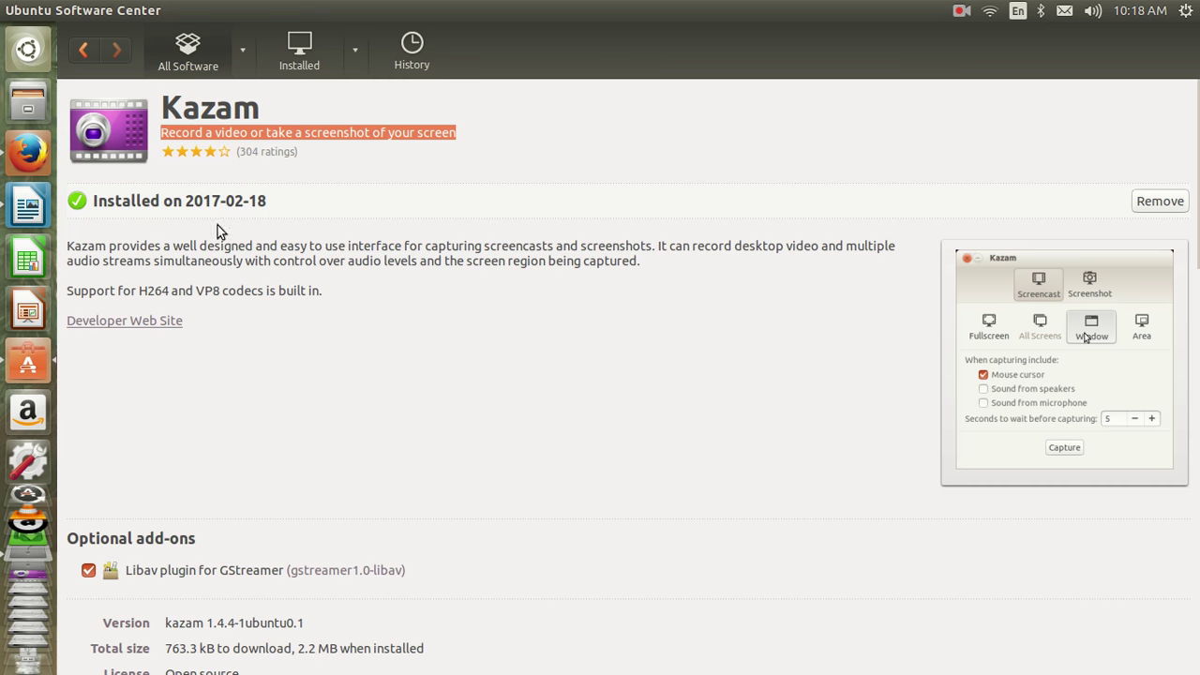
scroll(292, 322, down, 5)
scroll(316, 318, up, 5)
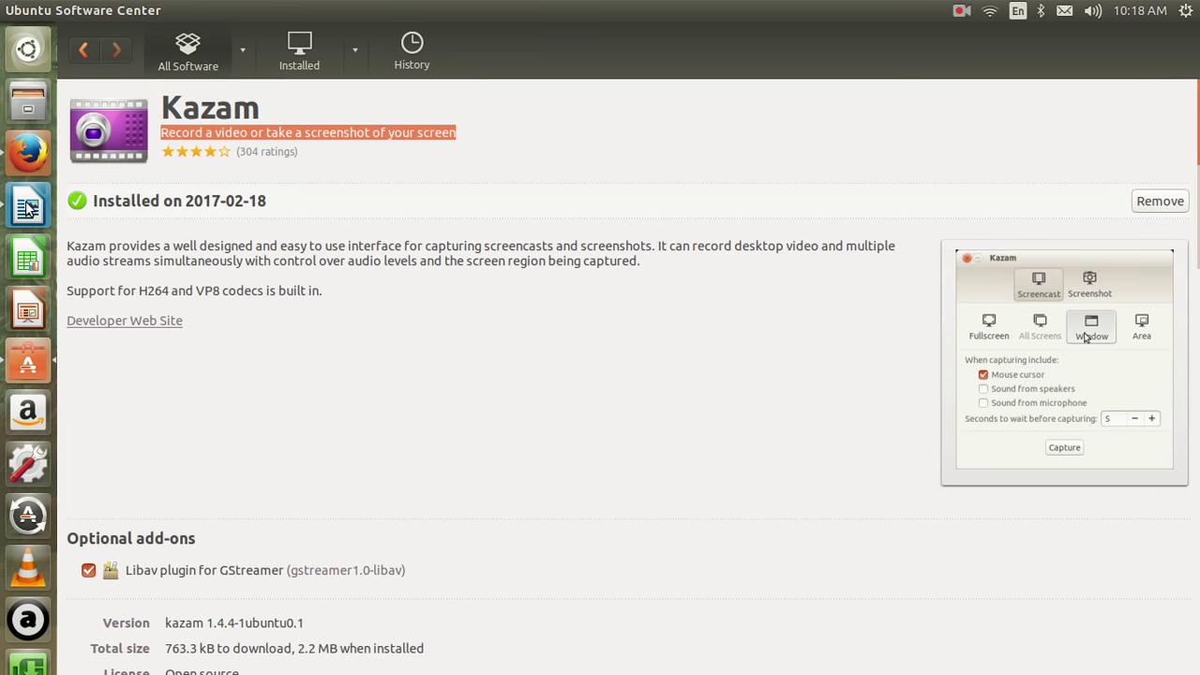
Back in the Writer note, highlight step 3, the word KAZAM and the 'already install this apps' line.
click(29, 207)
scroll(429, 442, down, 1)
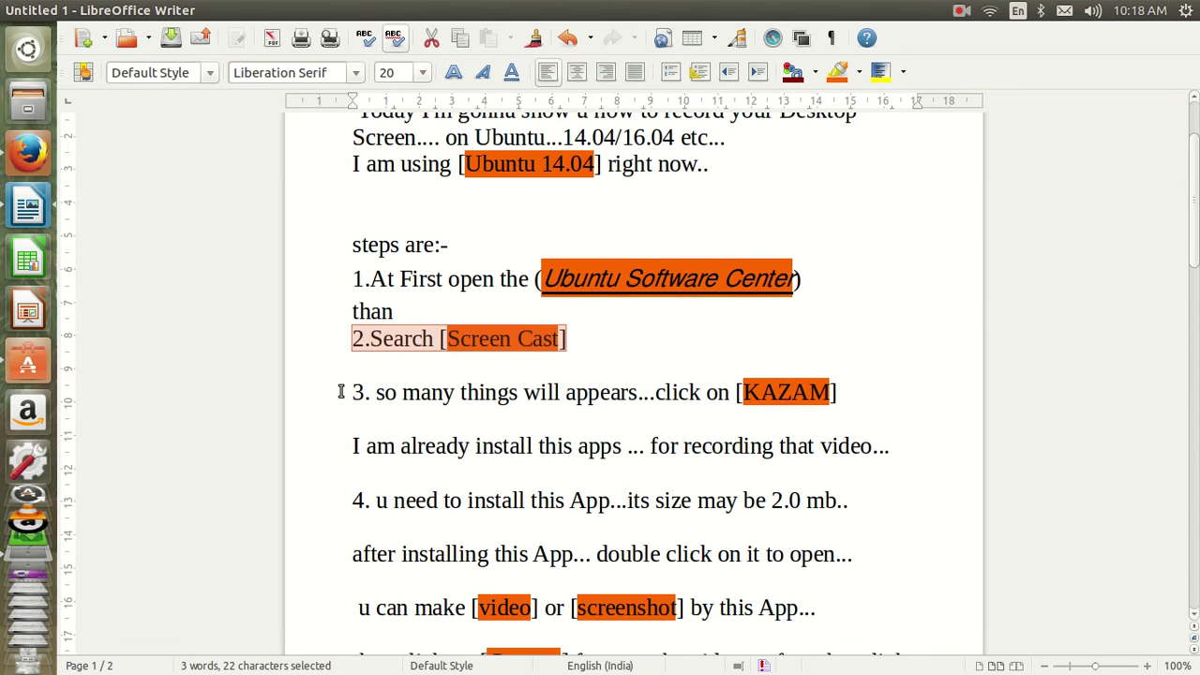
drag(341, 392, 842, 394)
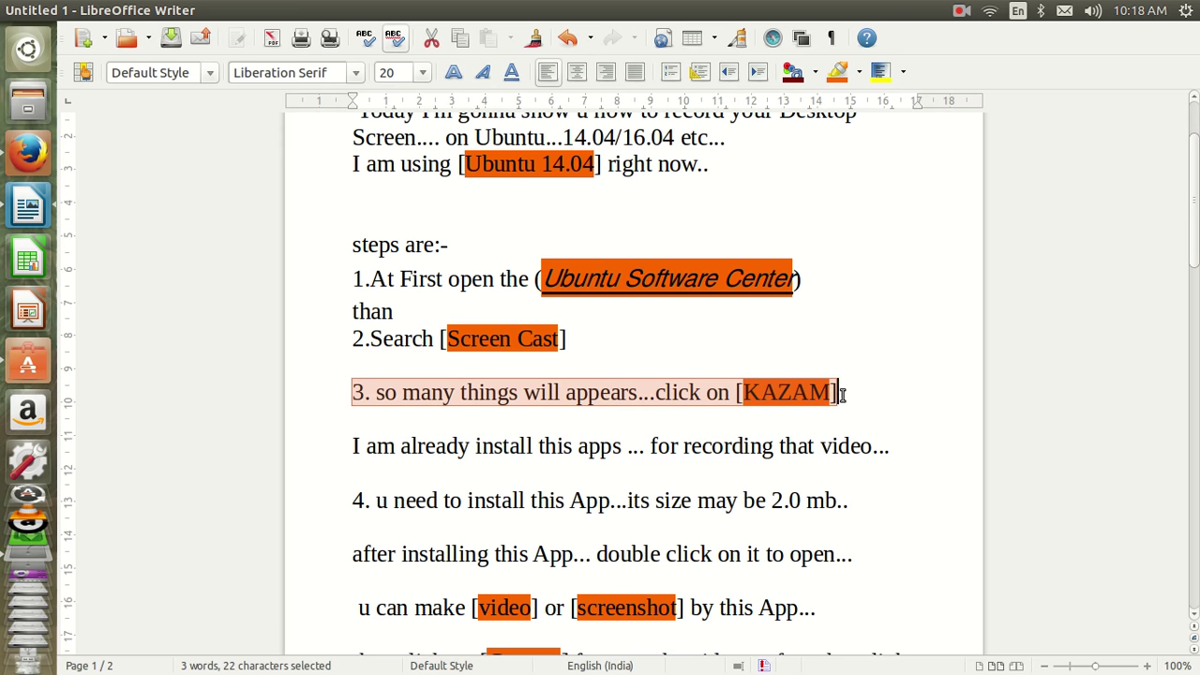
click(759, 405)
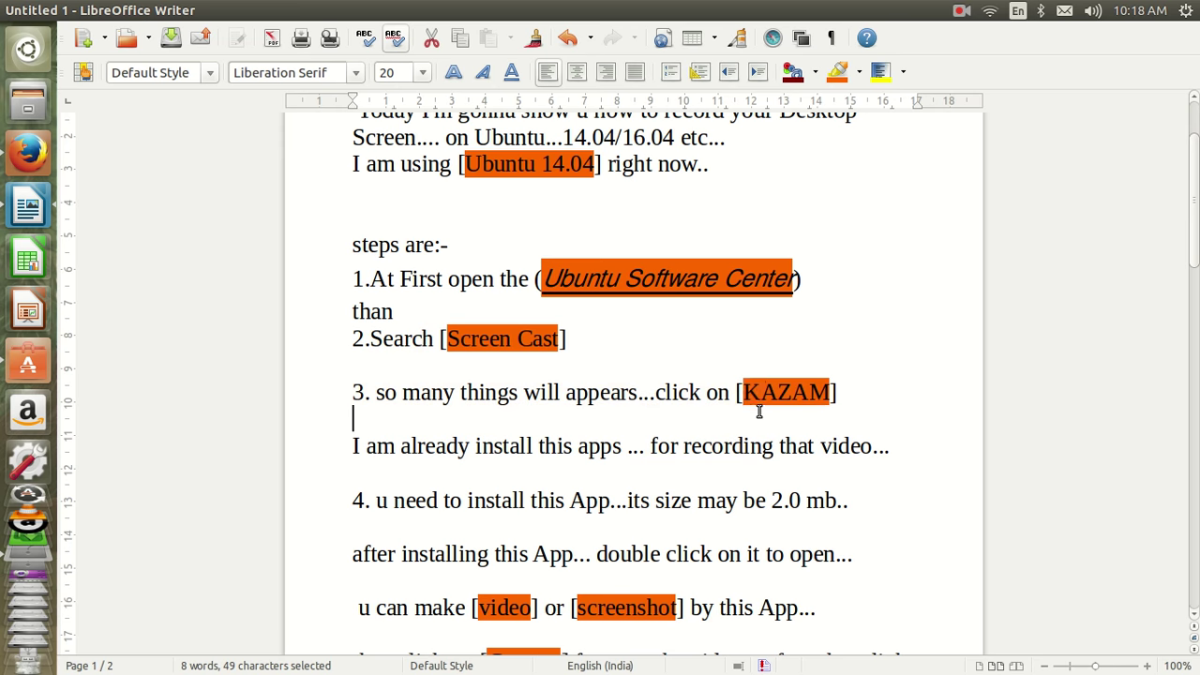
double_click(825, 389)
scroll(577, 411, down, 1)
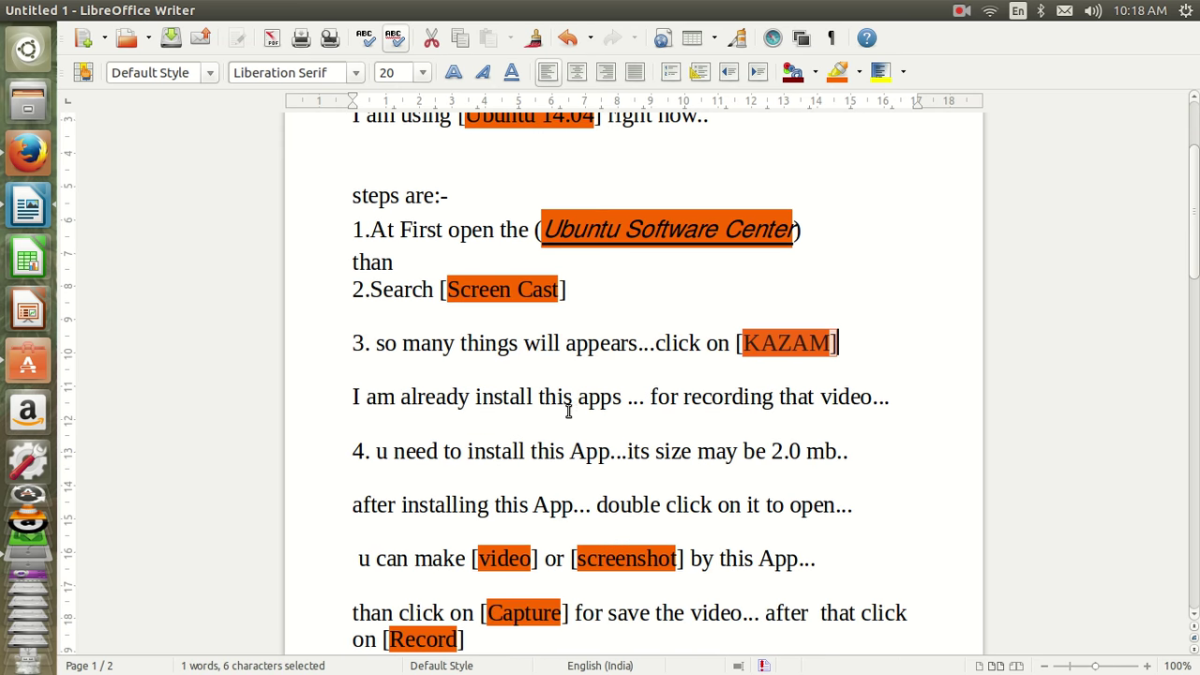
drag(348, 397, 622, 400)
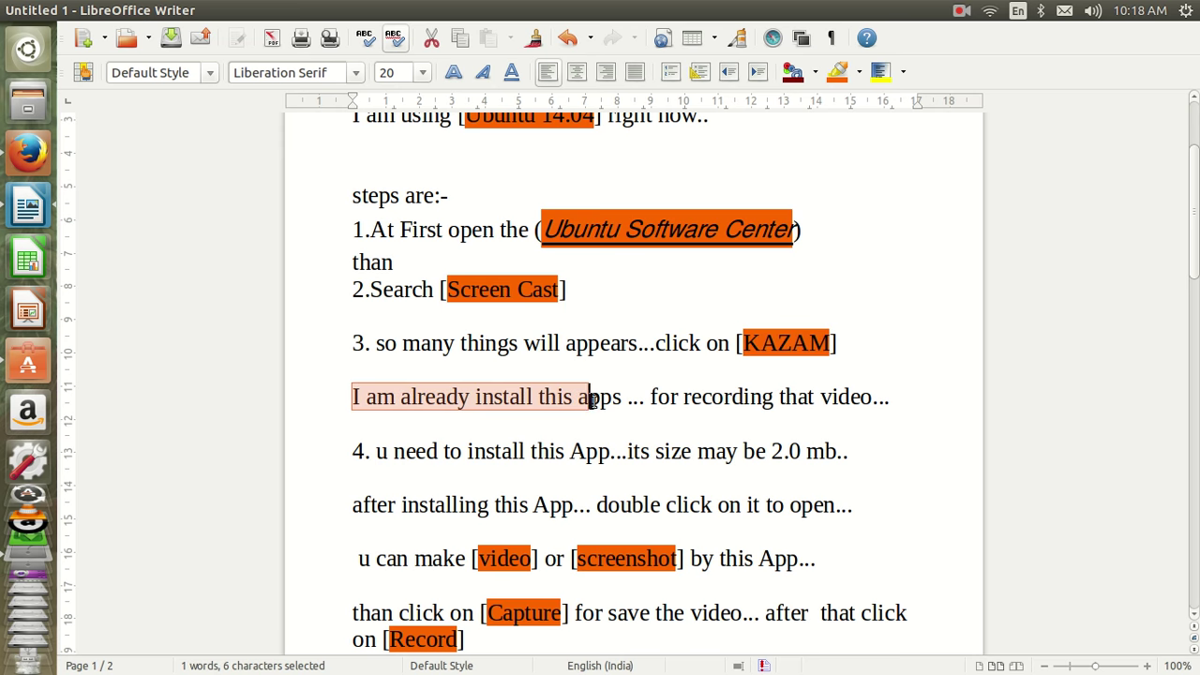
drag(644, 397, 790, 414)
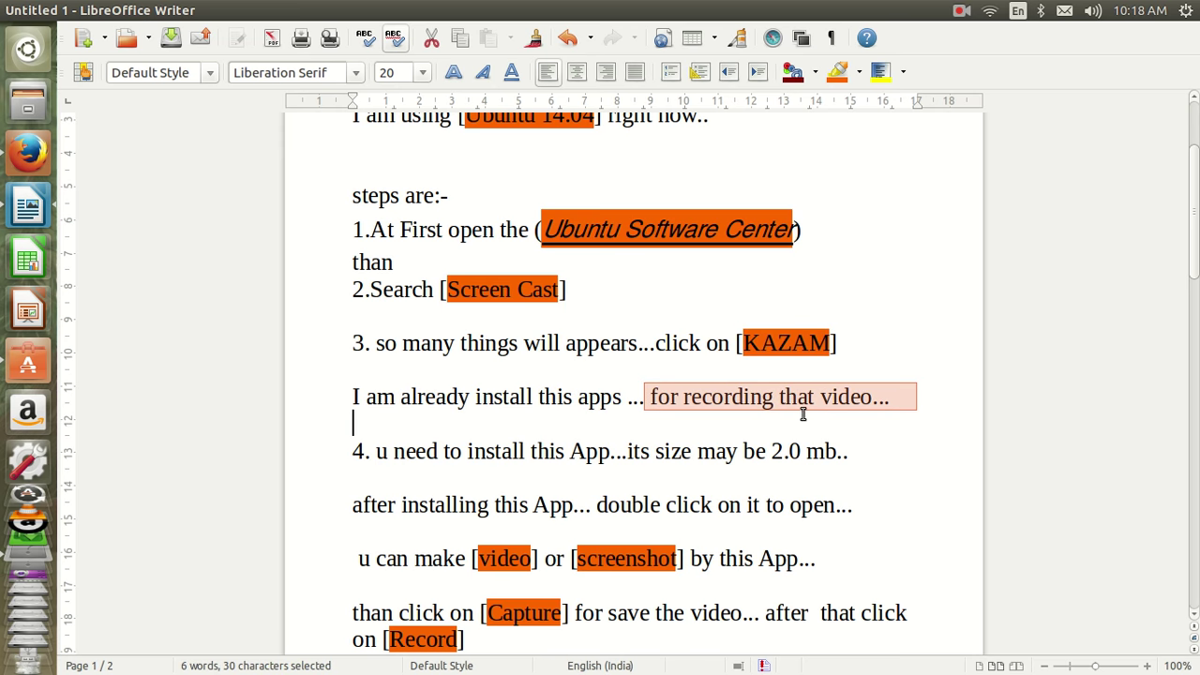
scroll(480, 429, down, 2)
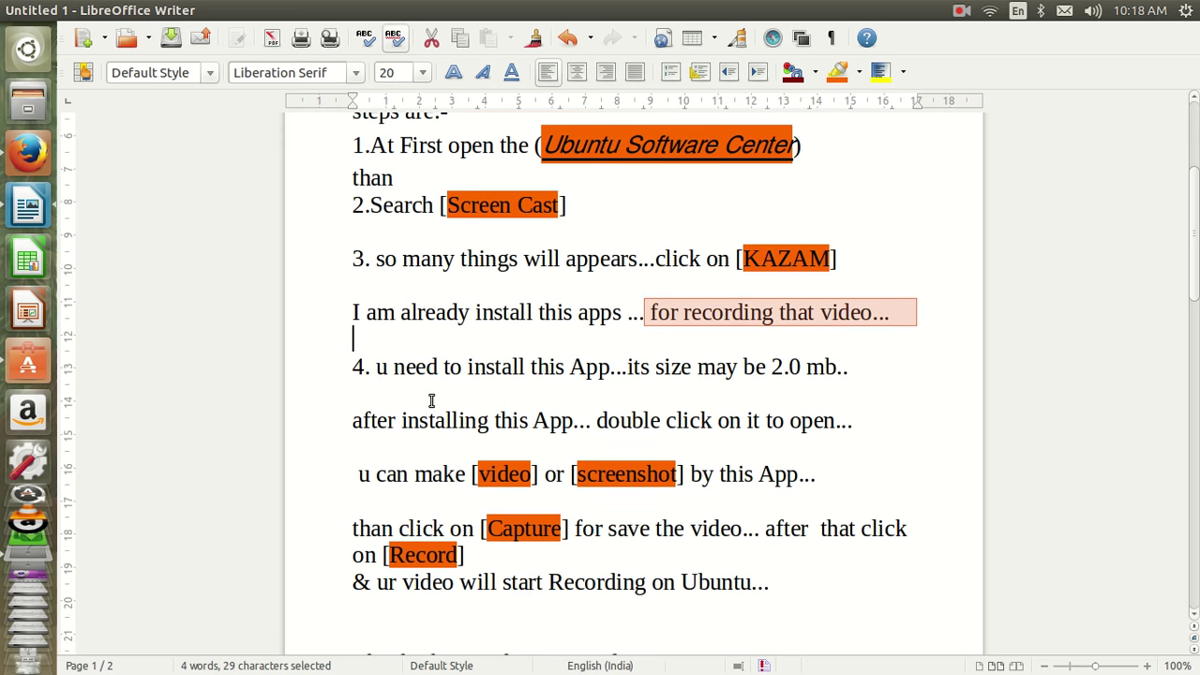
Highlight the lines on opening Kazam, making a video or screenshot, saving it and clicking Record.
drag(353, 367, 849, 376)
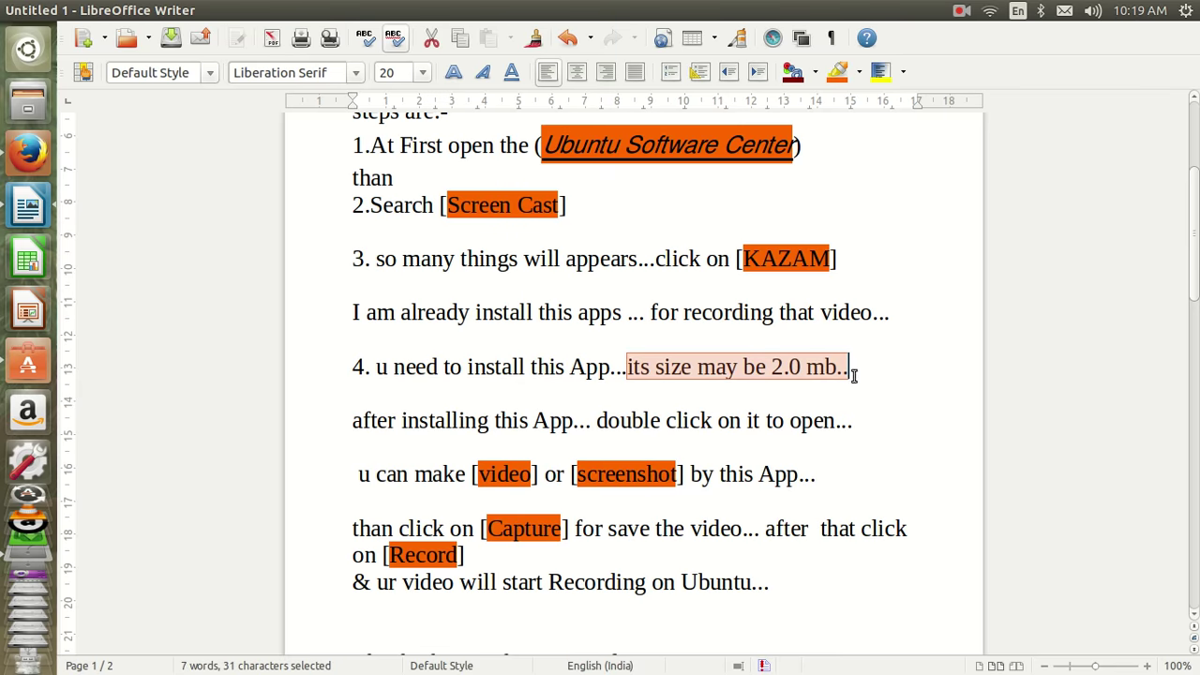
scroll(525, 403, down, 1)
scroll(525, 403, down, 1)
drag(352, 329, 816, 343)
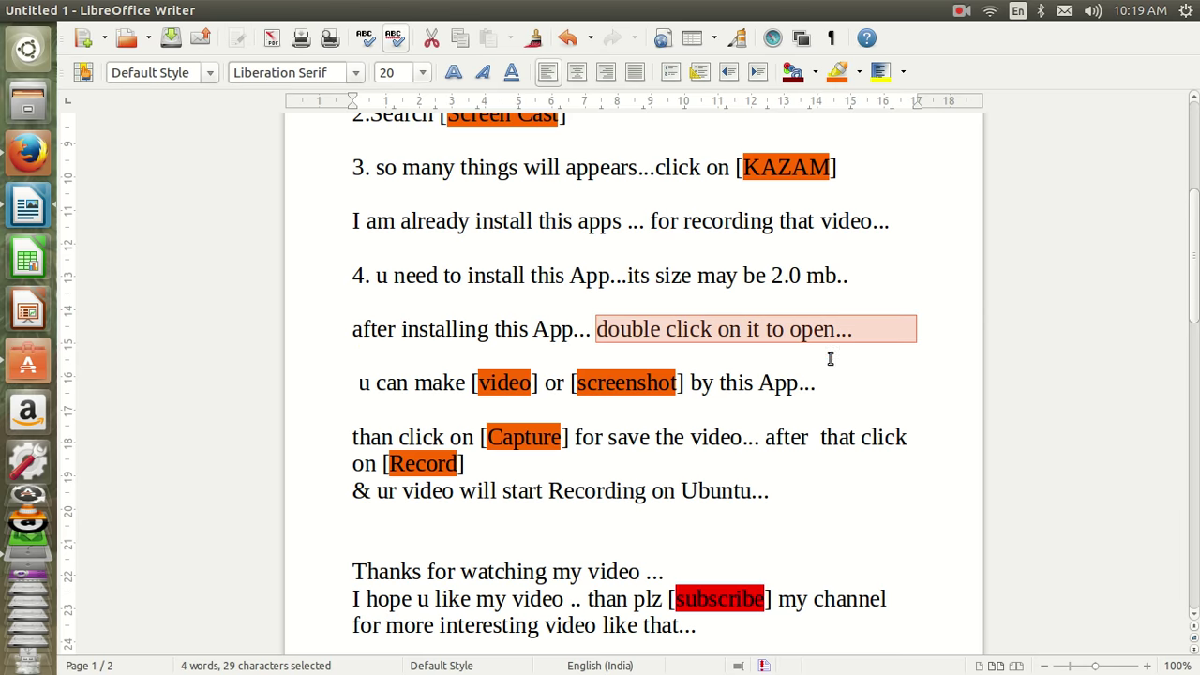
scroll(641, 394, down, 1)
scroll(472, 399, down, 1)
drag(351, 301, 816, 302)
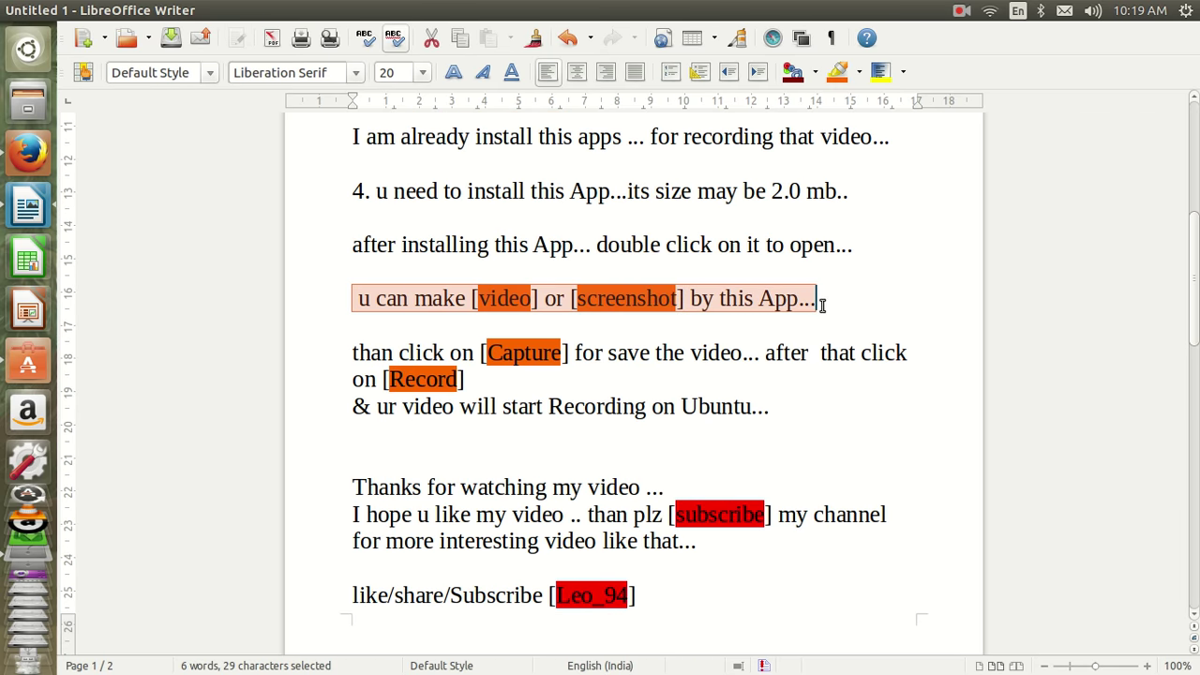
drag(349, 350, 744, 366)
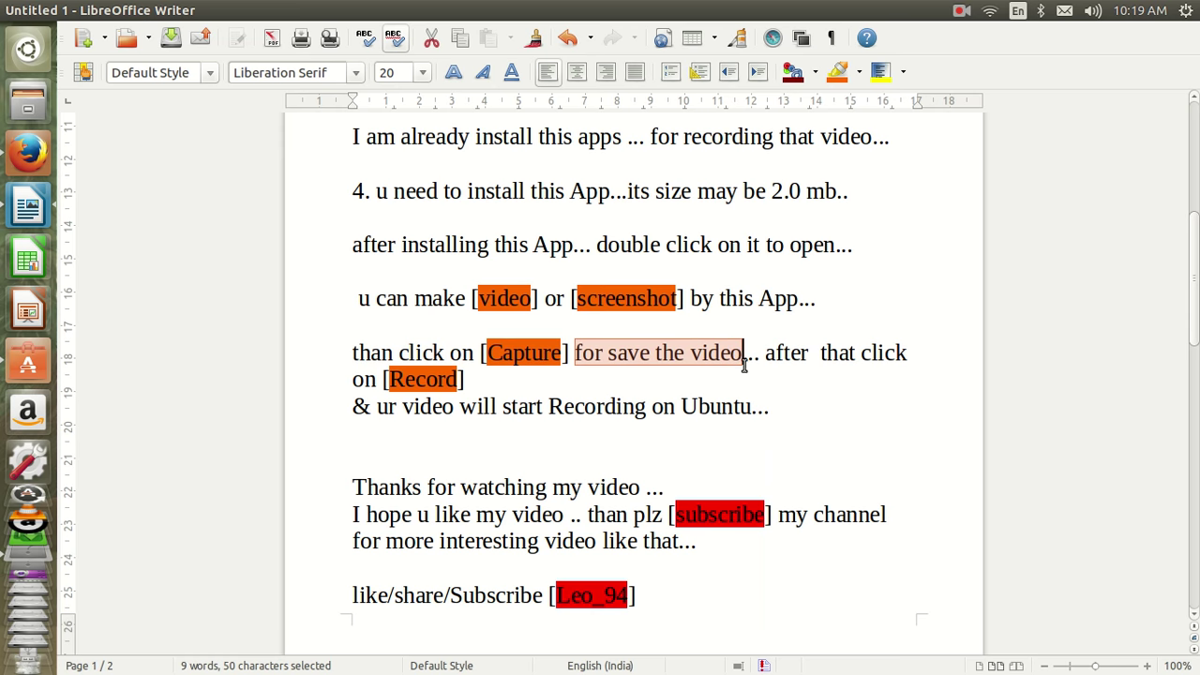
drag(766, 355, 927, 349)
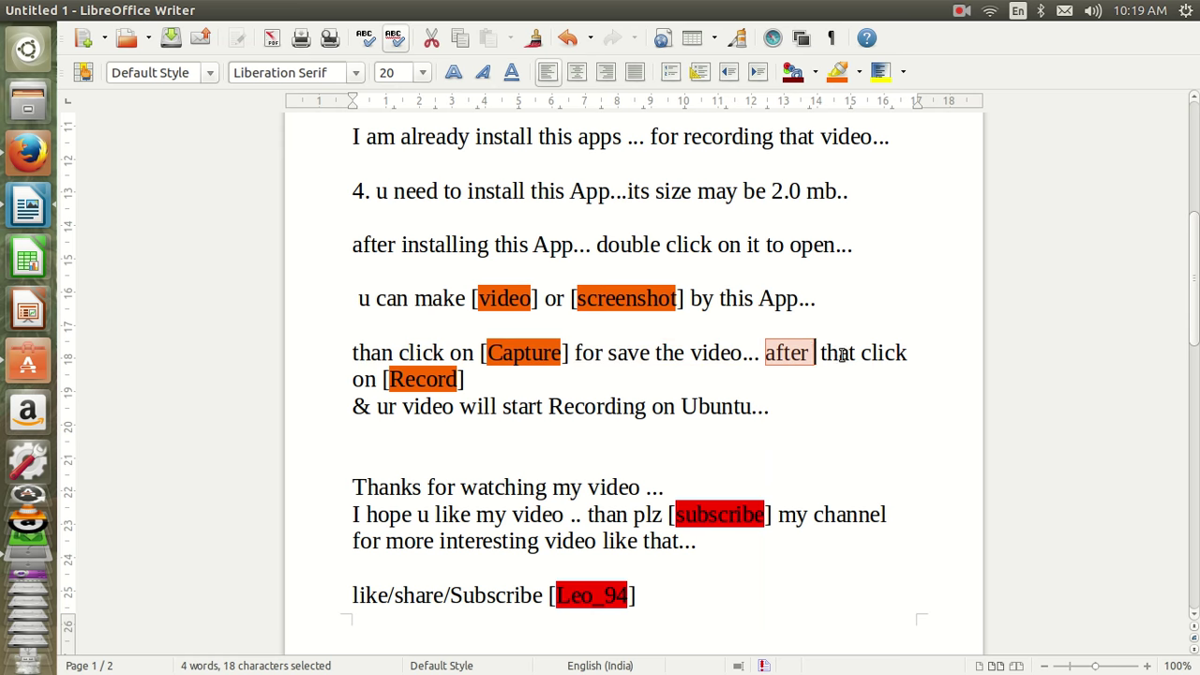
drag(354, 382, 486, 381)
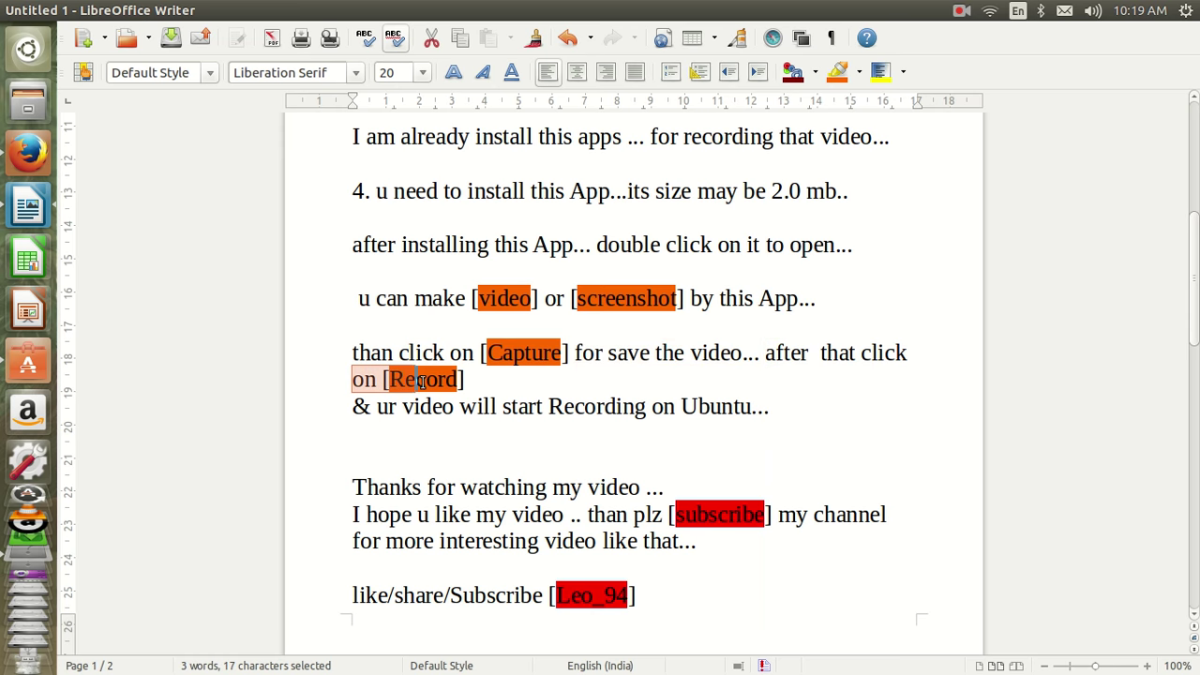
Highlight the recording-starts line, the thanks and subscribe lines, and the closing 'love U All' on page 2.
scroll(468, 392, down, 1)
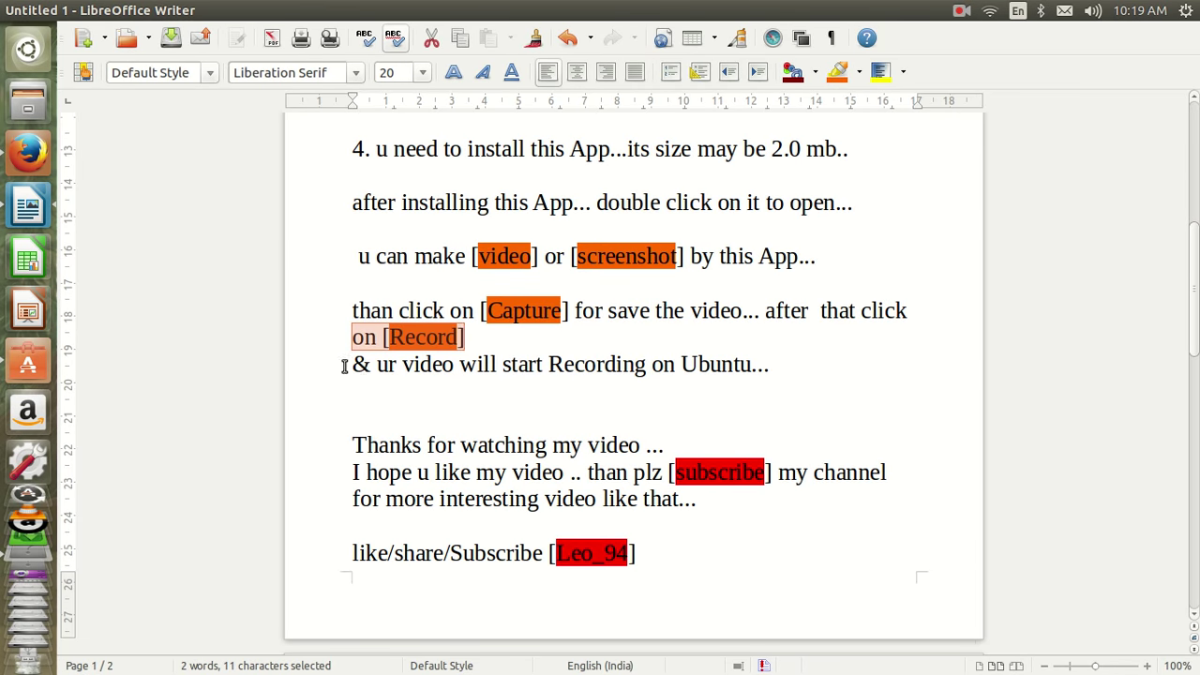
drag(344, 365, 769, 373)
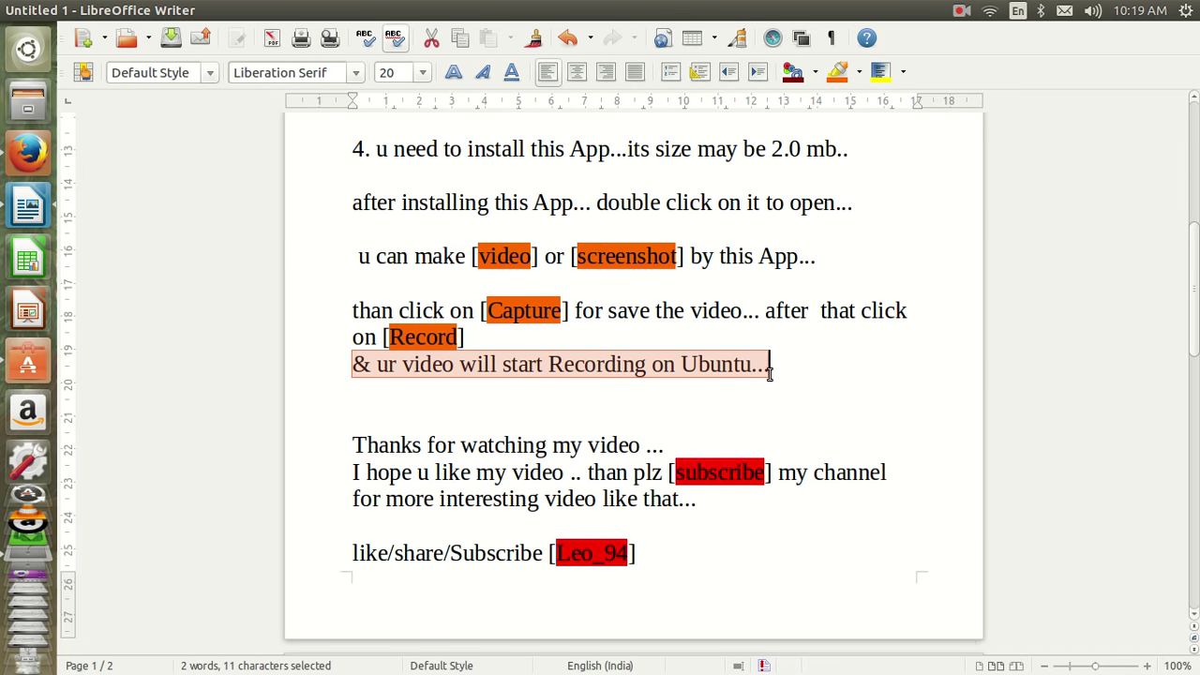
scroll(455, 422, down, 1)
scroll(431, 434, down, 1)
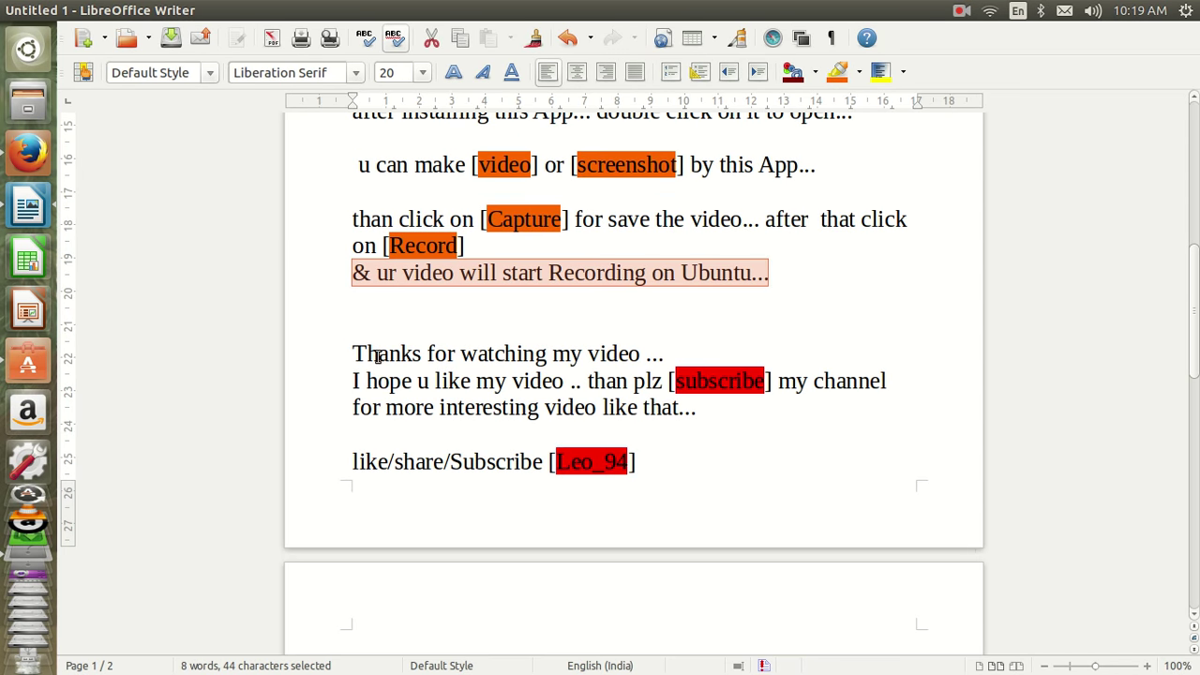
drag(354, 354, 667, 356)
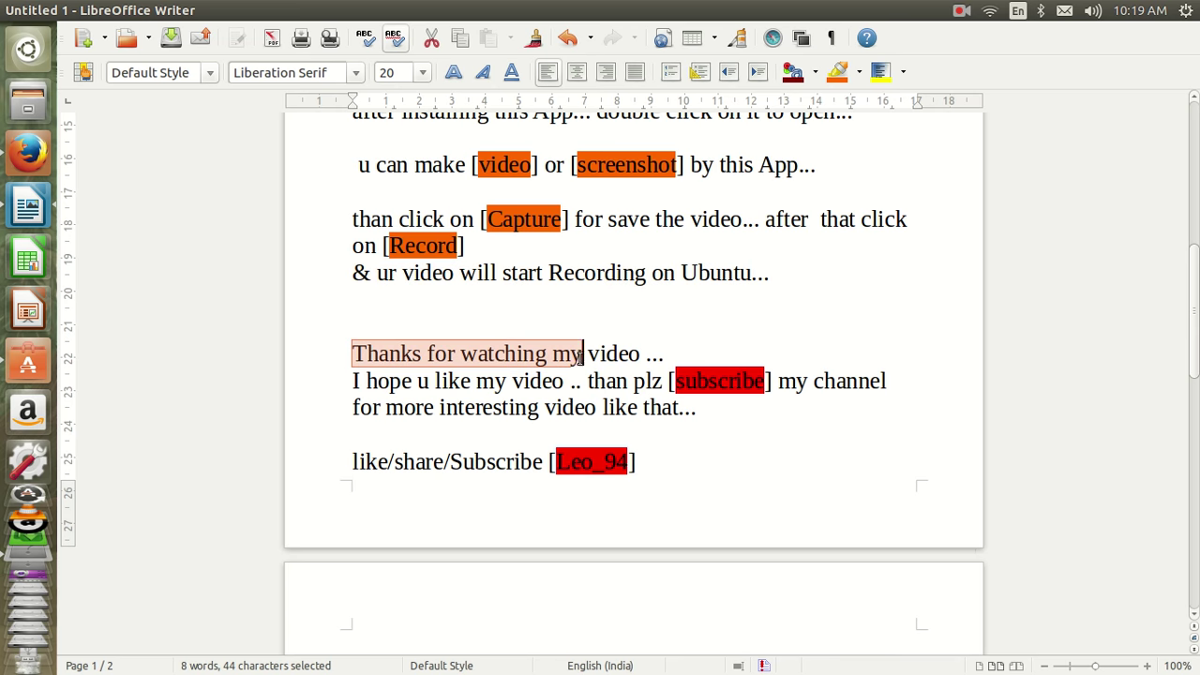
drag(351, 380, 894, 386)
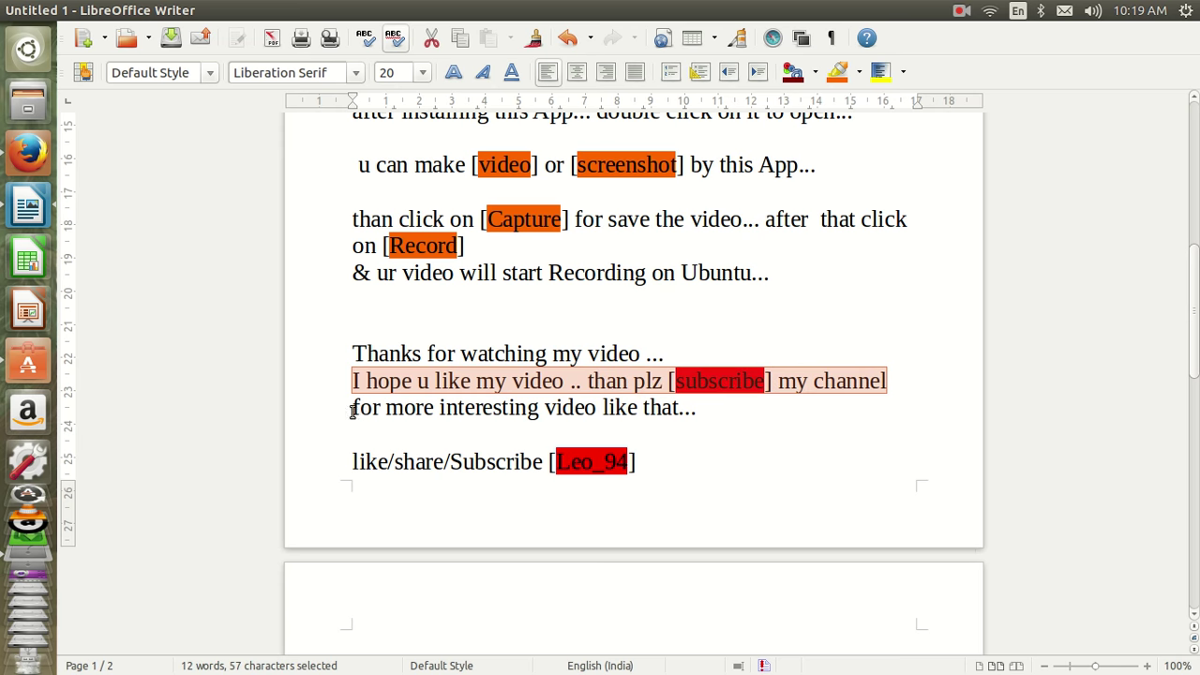
drag(353, 410, 618, 423)
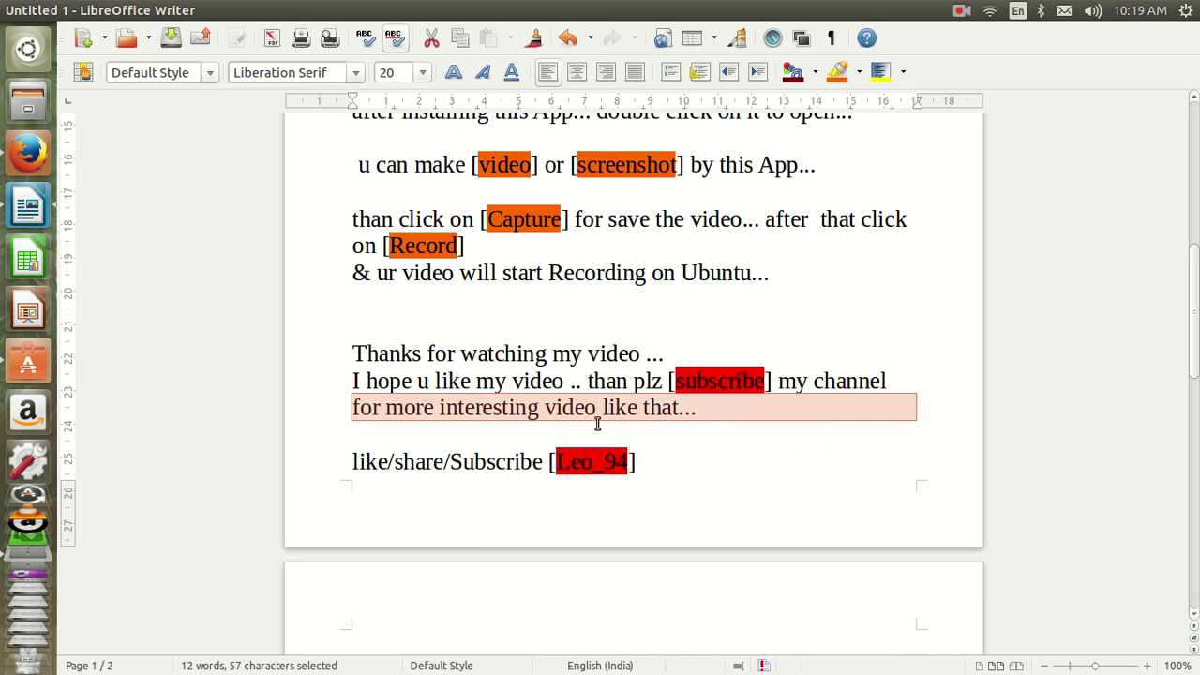
scroll(350, 390, down, 2)
mouse_move(351, 377)
mouse_down()
mouse_move(665, 380)
mouse_move(621, 416)
mouse_up()
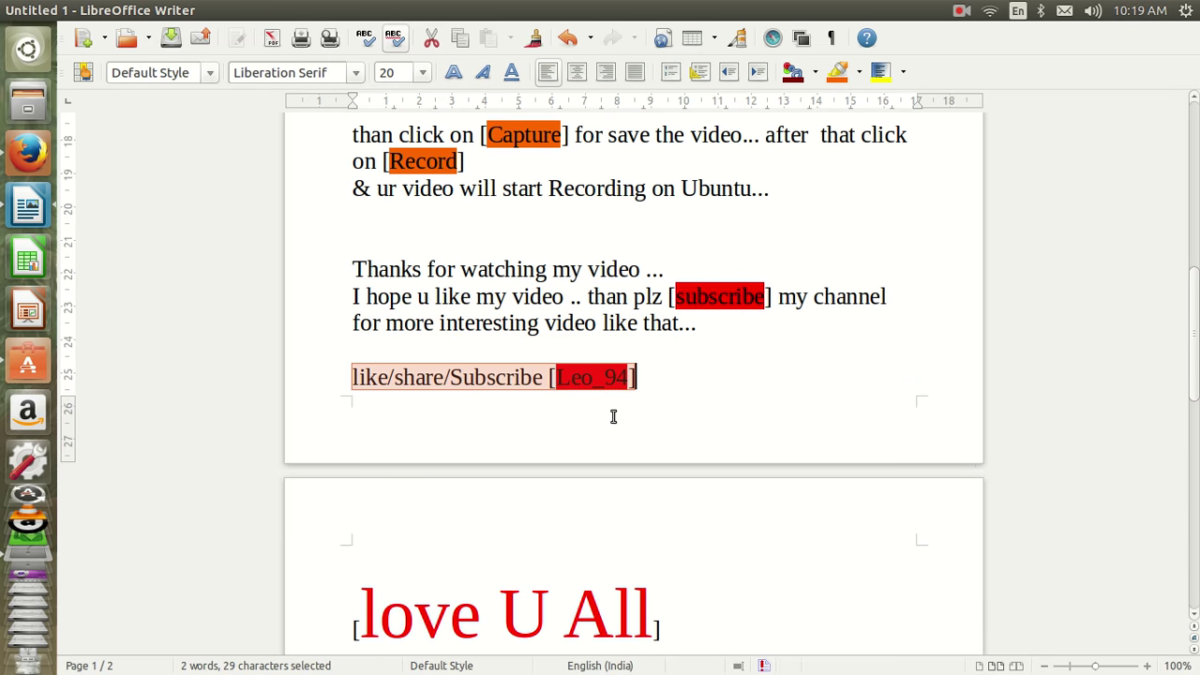
scroll(613, 415, down, 4)
drag(348, 443, 683, 451)
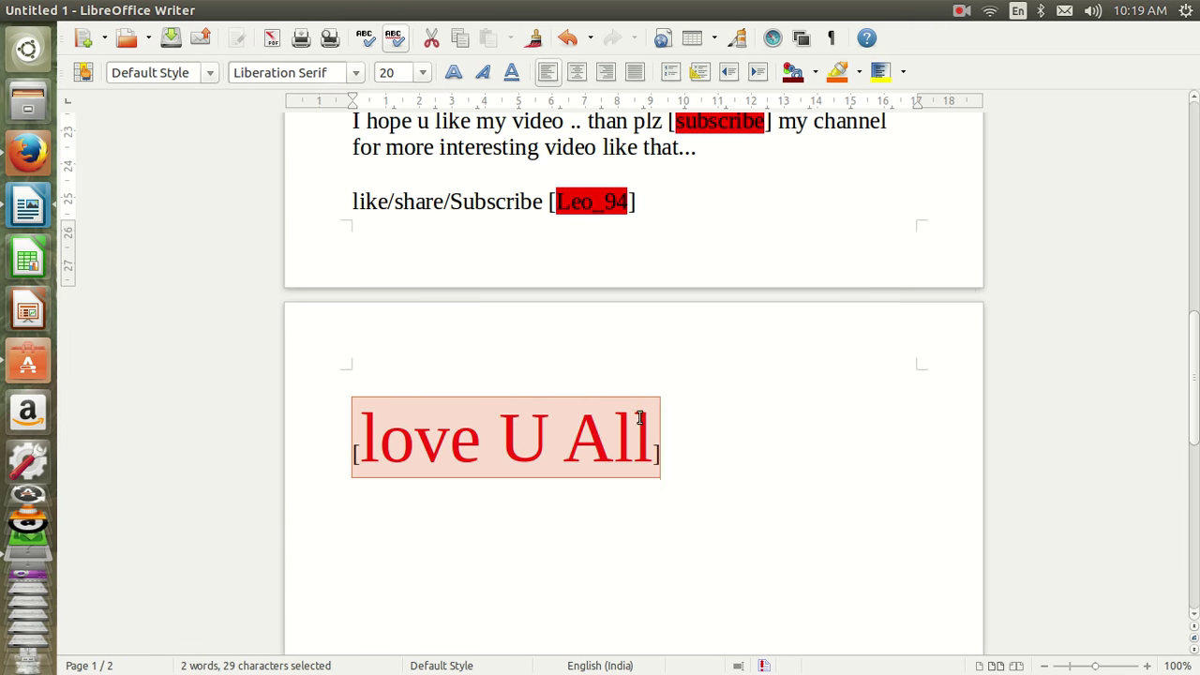
Launch Kazam's Fullscreen screencast window and show its Pause/Finish recording tray controls.
click(28, 518)
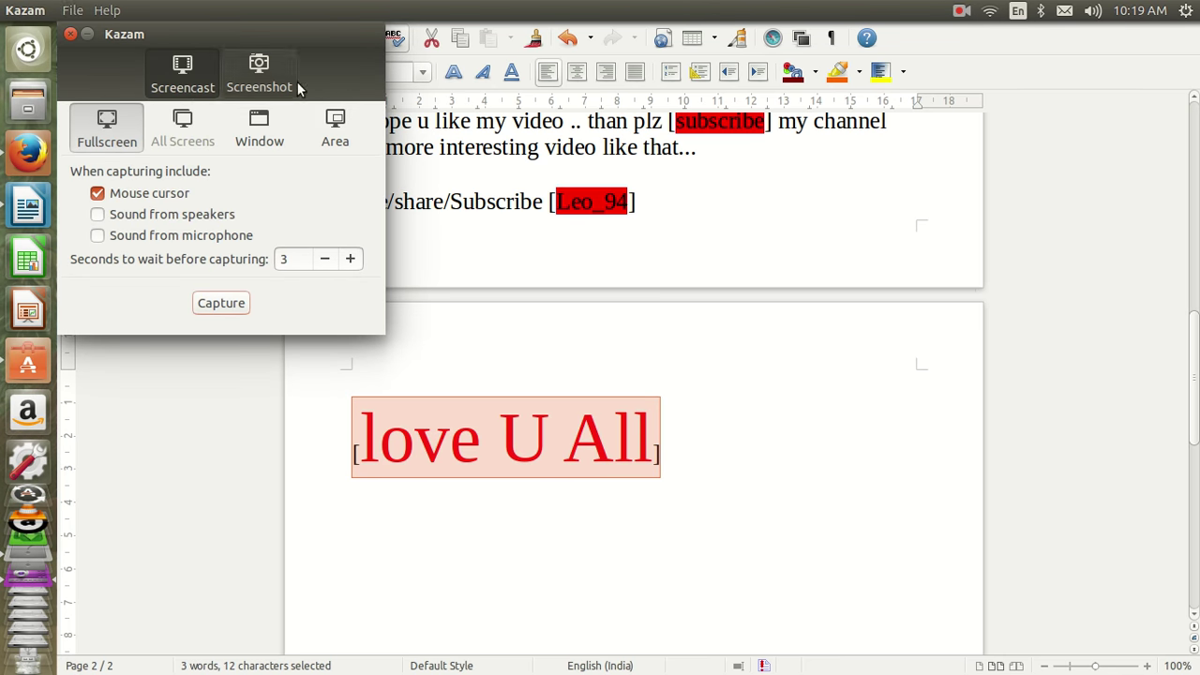
click(960, 11)
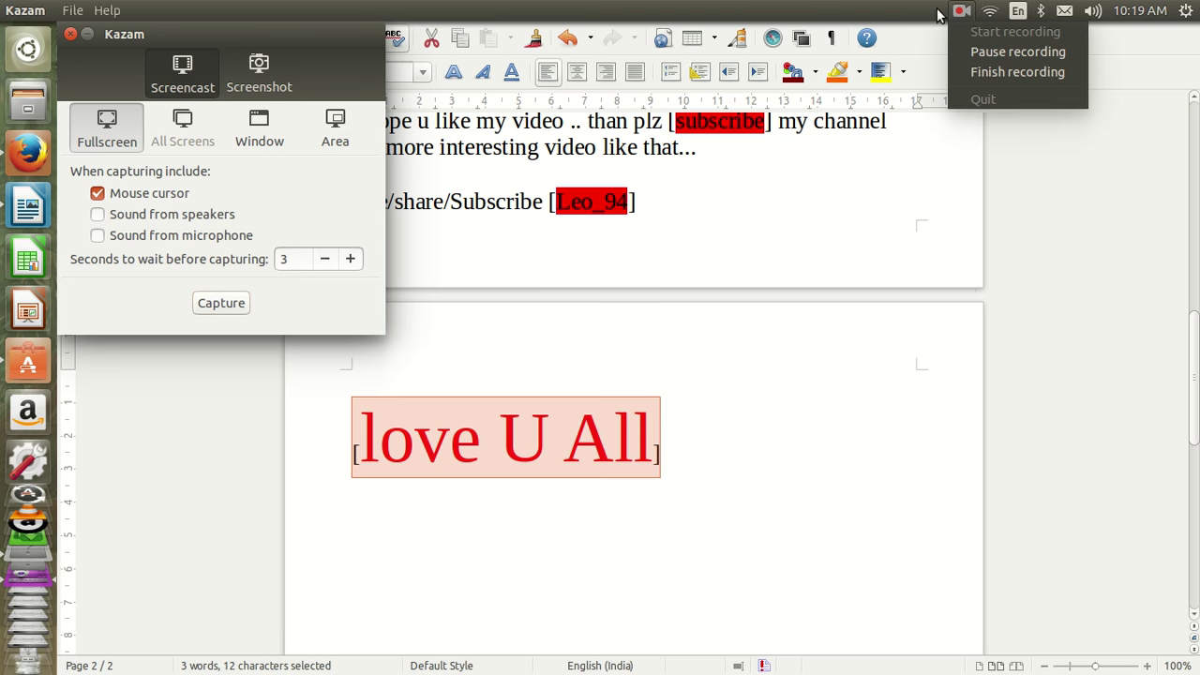